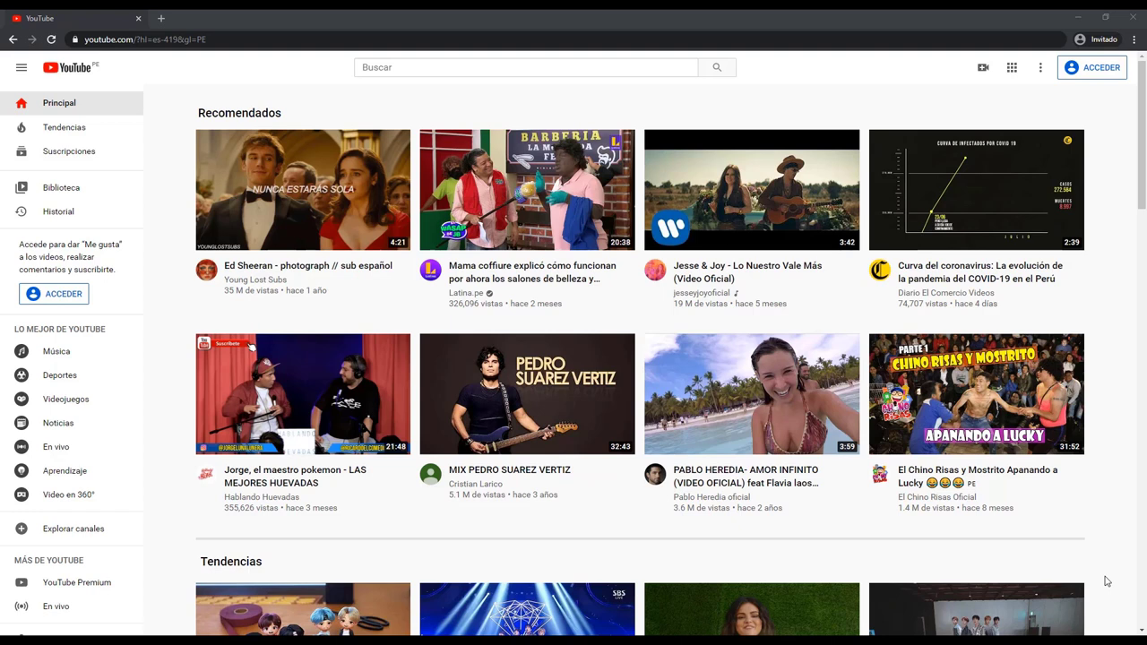
Sign in to YouTube with the Google account's e-mail address.
mouse_move(1076, 623)
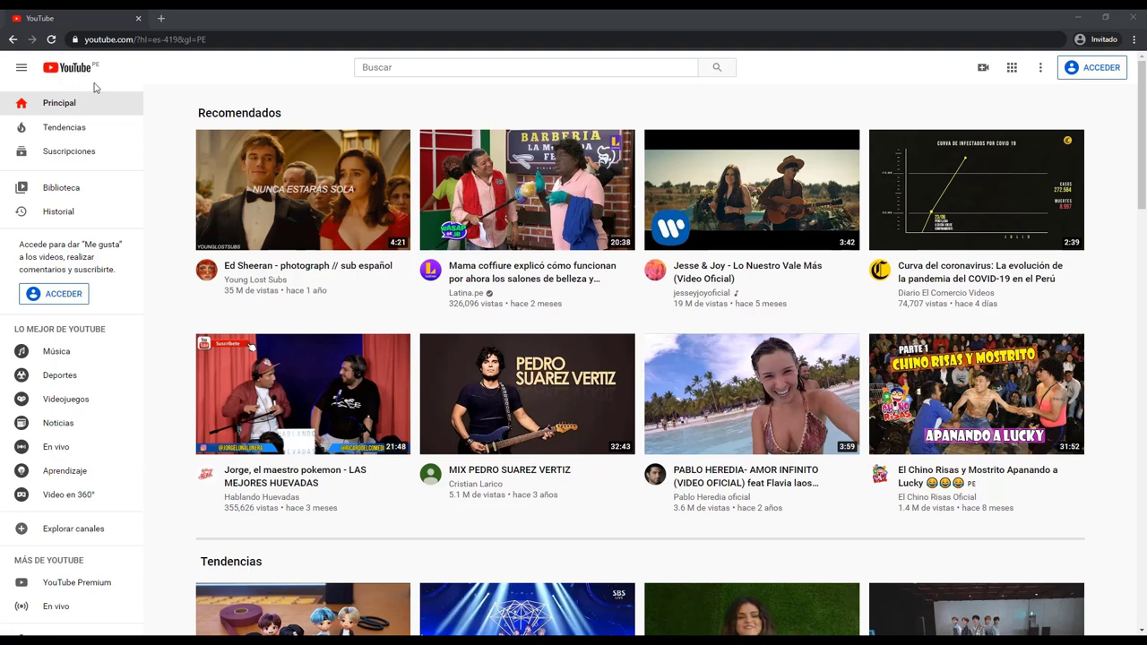
click(1084, 78)
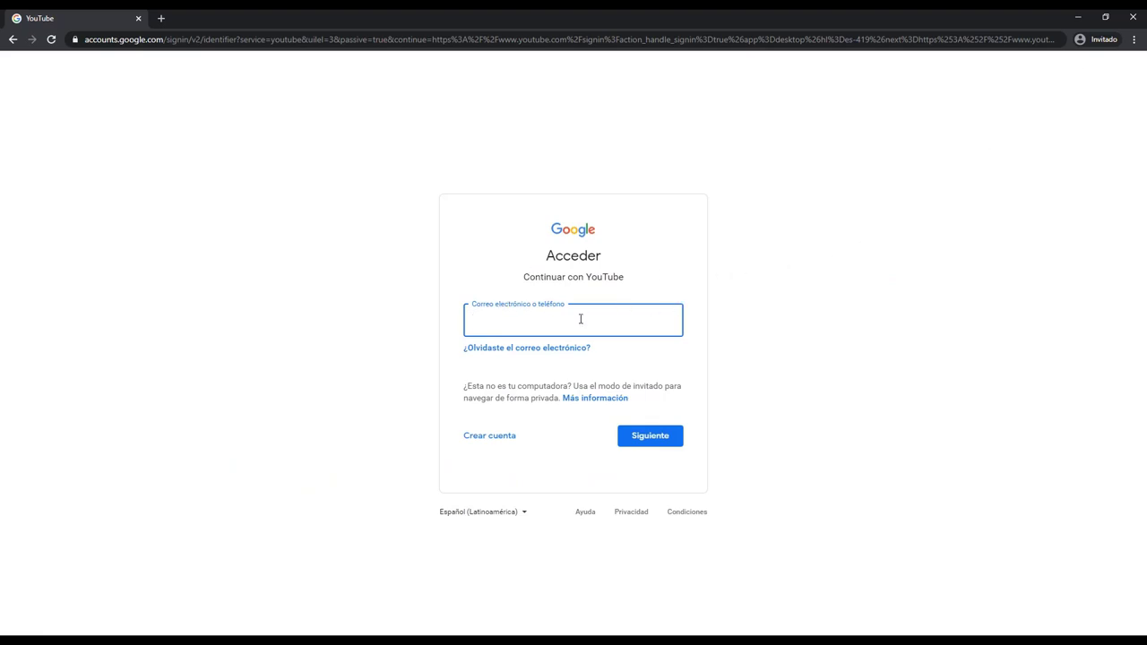
key(ctrl+v)
key(Return)
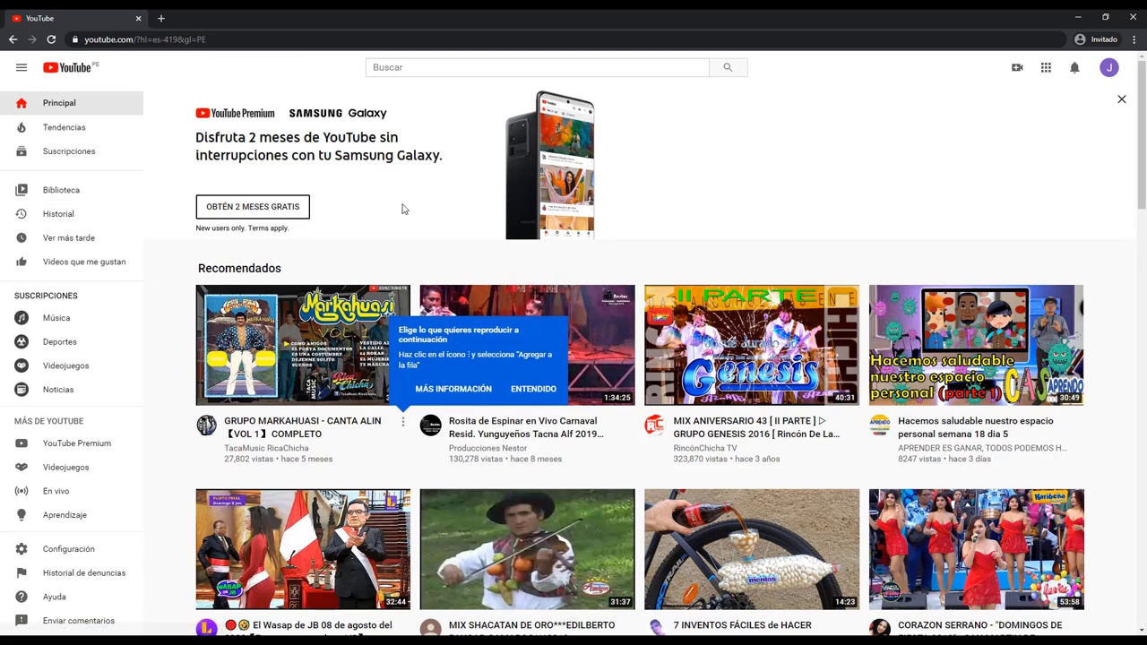
Start creating a channel from the account and choose to use a custom name for it.
click(1108, 69)
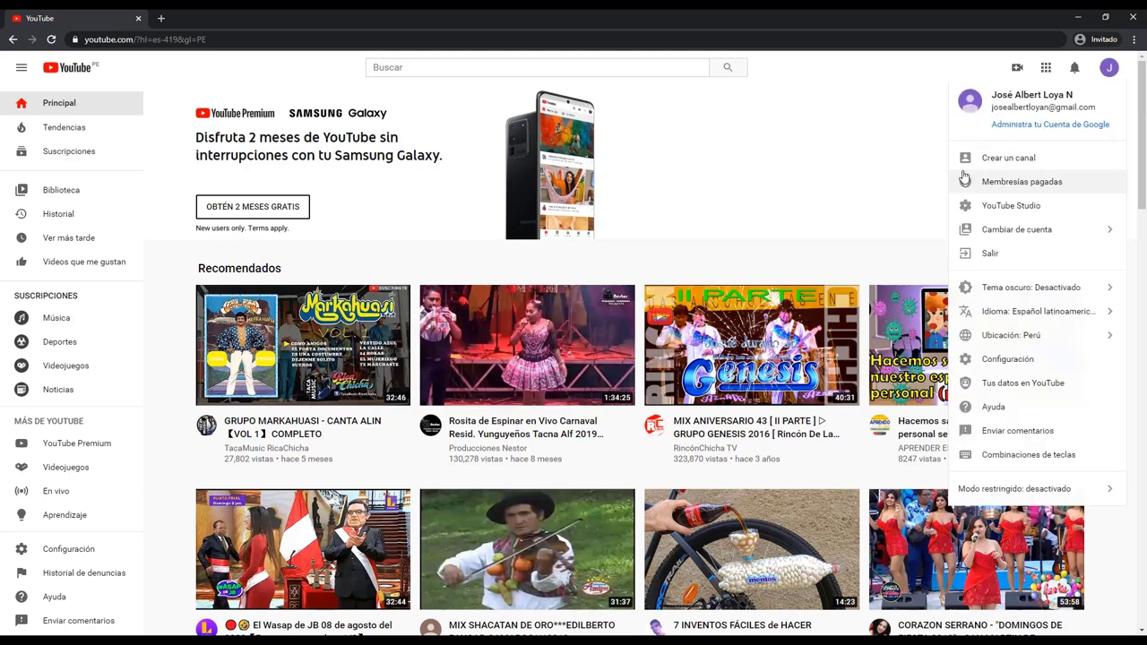
click(1027, 159)
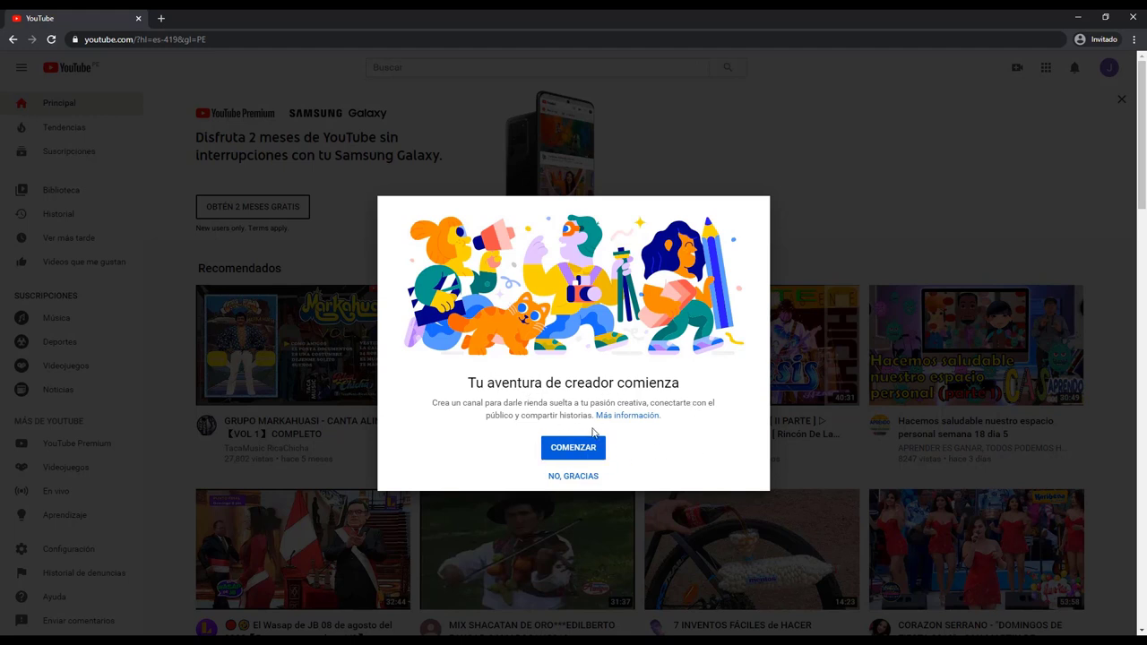
click(570, 456)
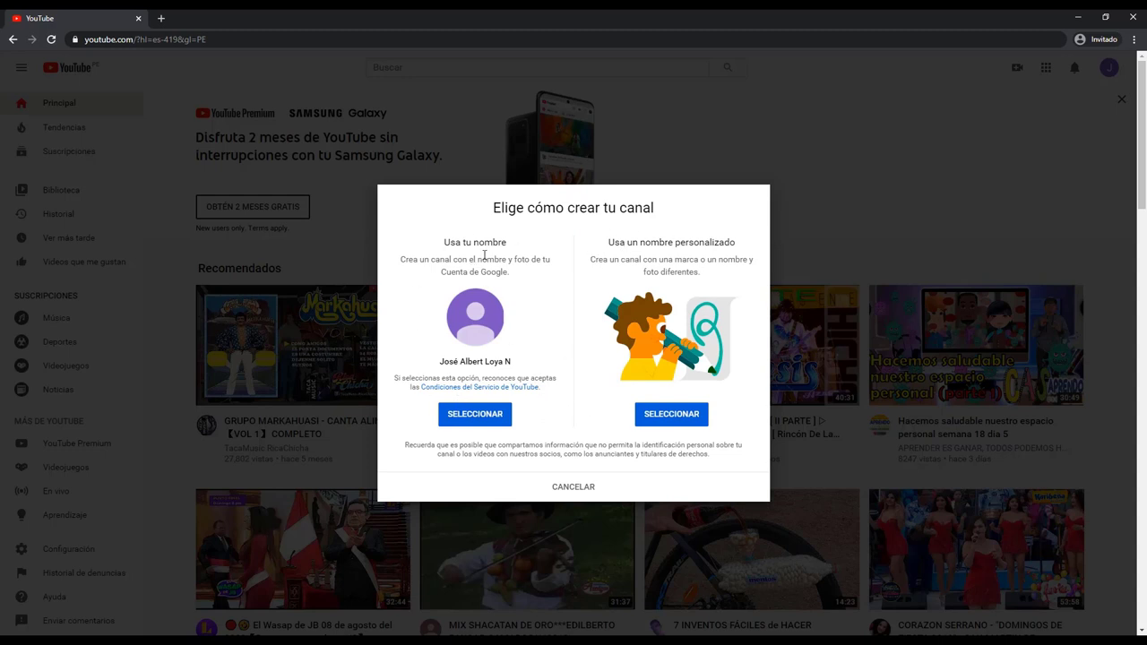
drag(440, 364, 516, 364)
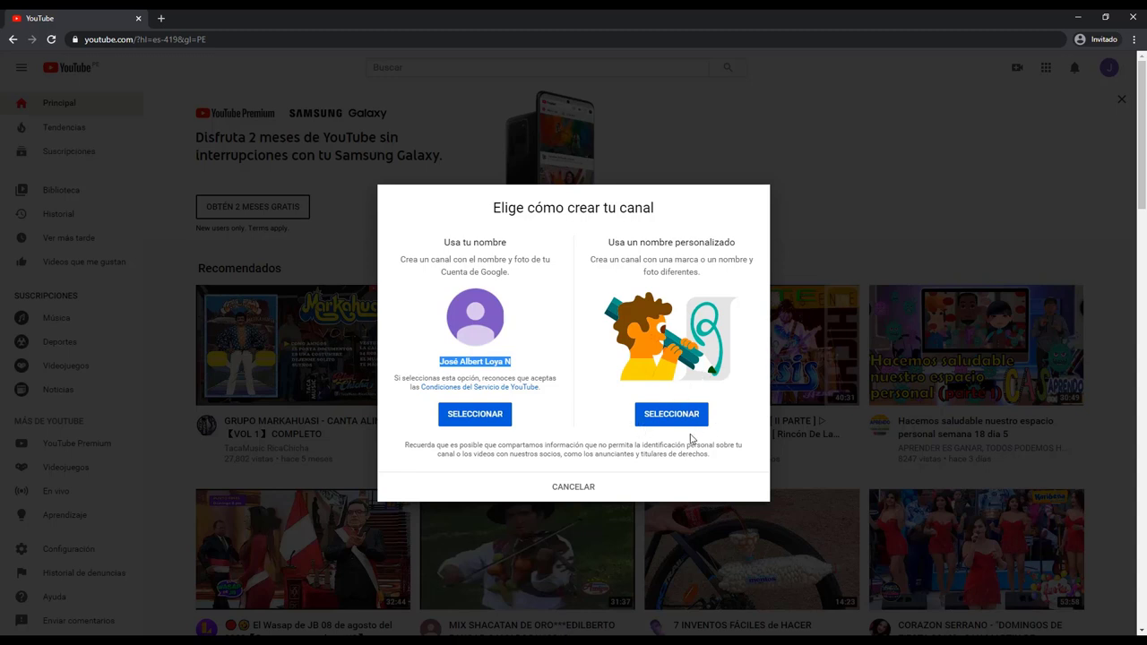
click(657, 425)
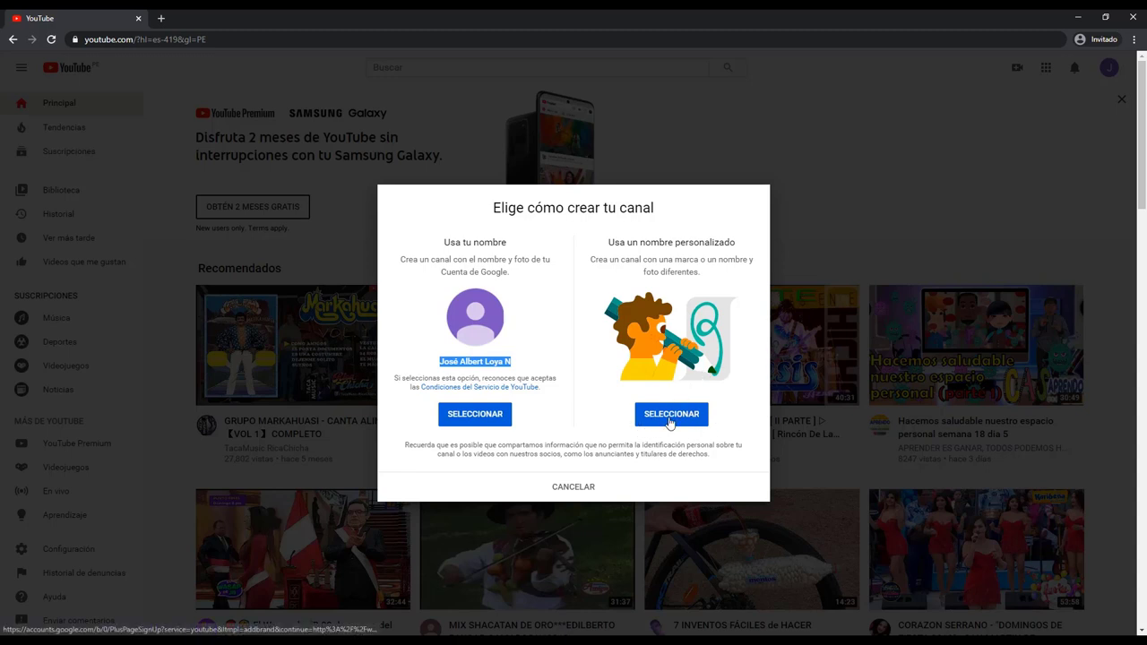
Name the channel "Tutoriales de tecnología", accept the new Google account acknowledgement, and create the channel.
drag(478, 223, 691, 228)
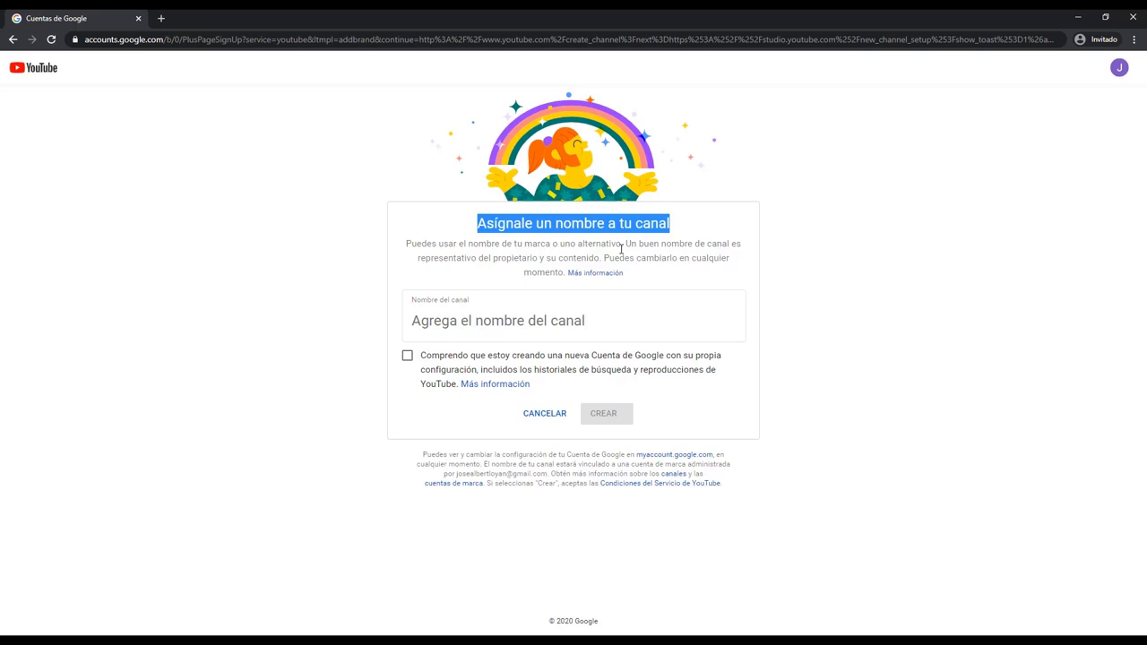
click(532, 328)
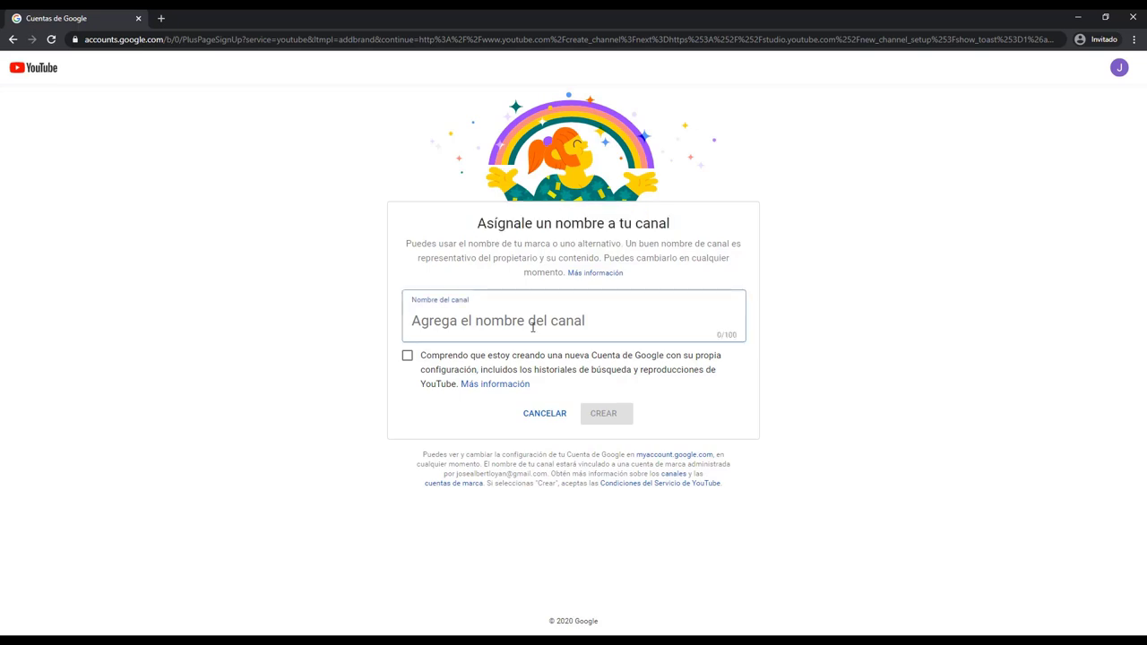
text(Tut)
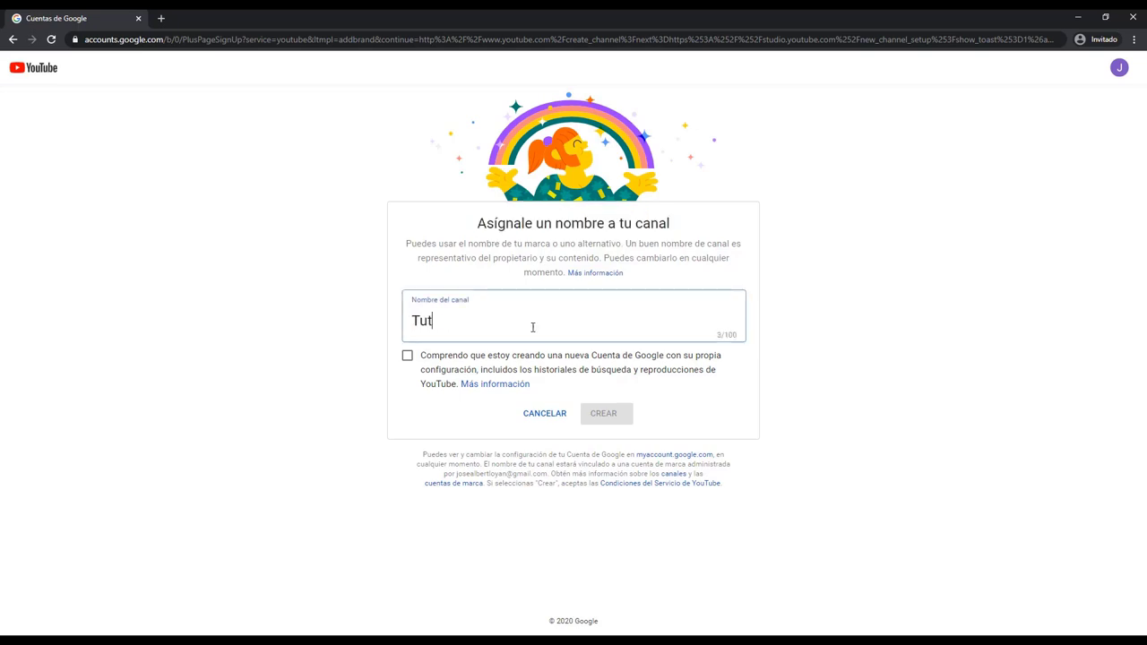
text(oriales de tecnología)
click(691, 347)
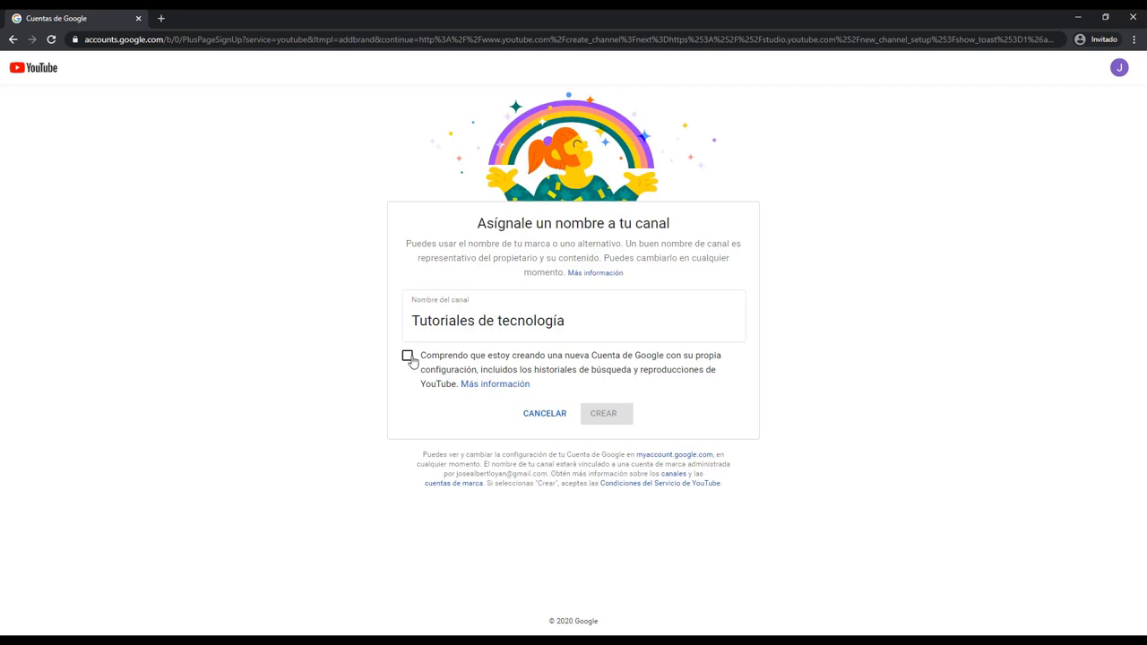
click(408, 357)
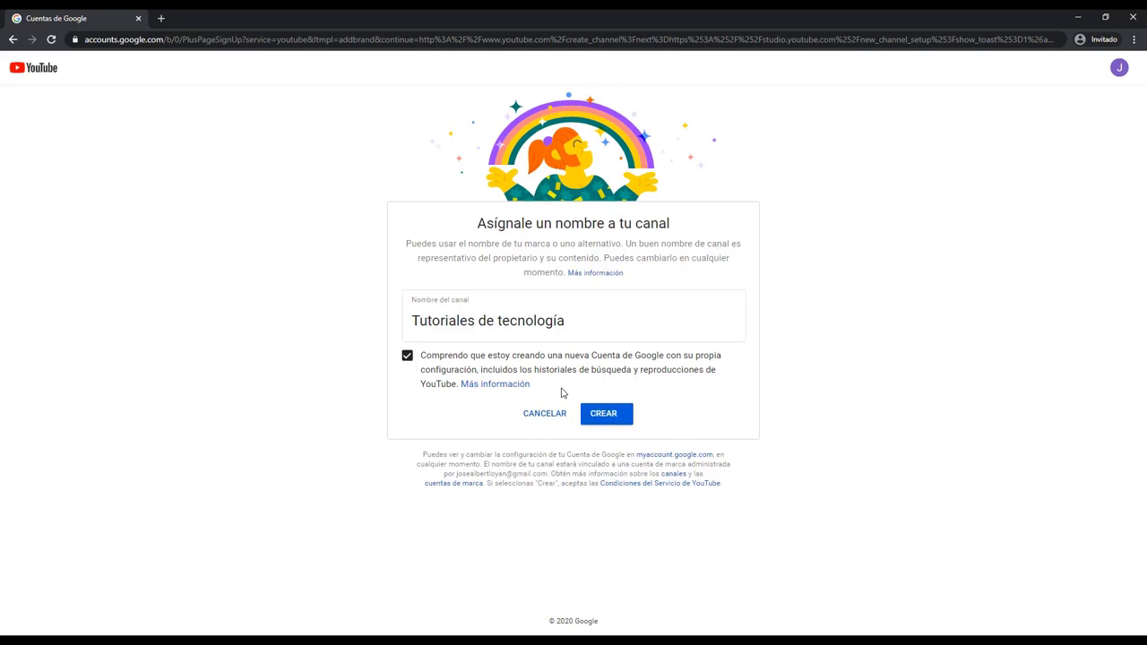
click(597, 426)
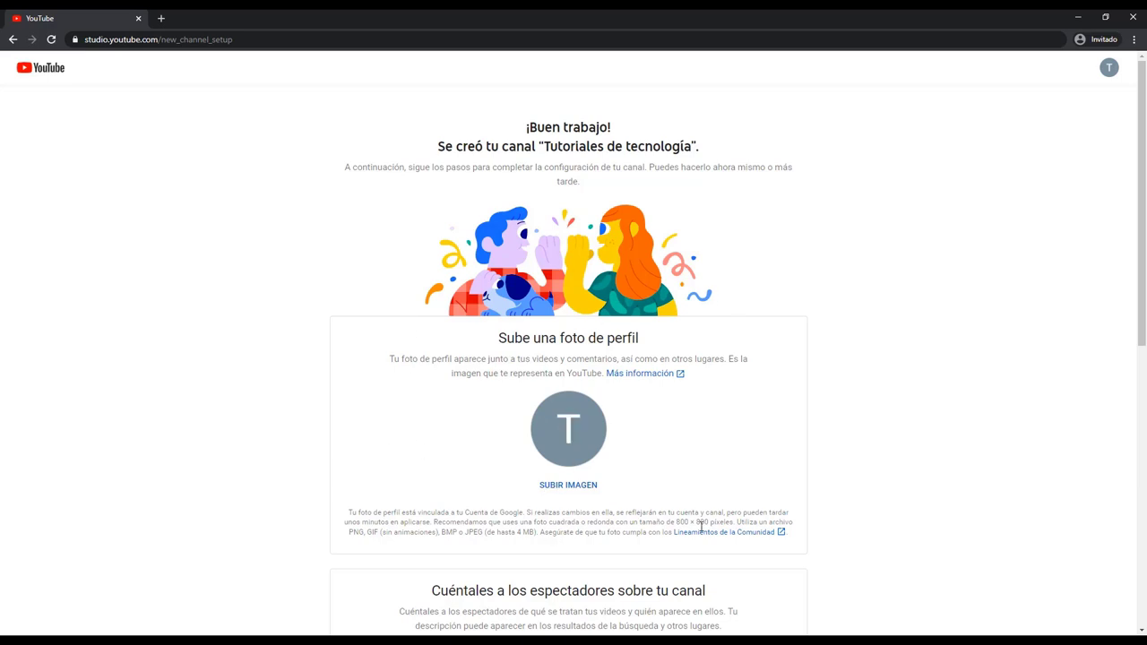
Upload the image "Icono" from the "Para mi canal" folder as the channel's profile picture.
click(567, 488)
double_click(140, 112)
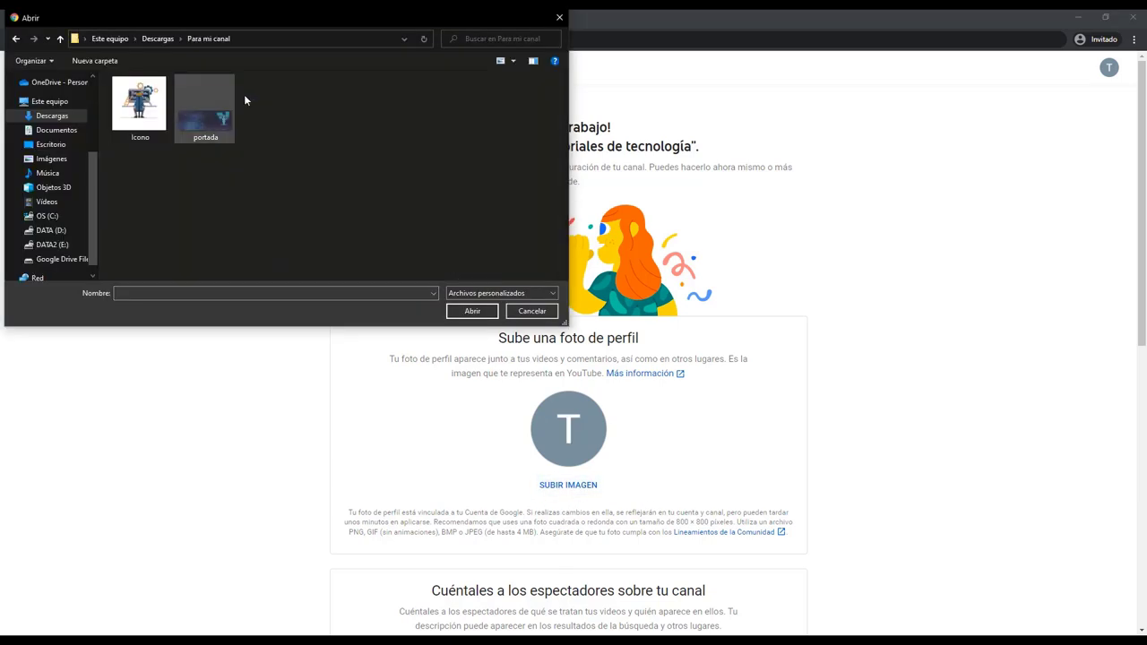
click(148, 117)
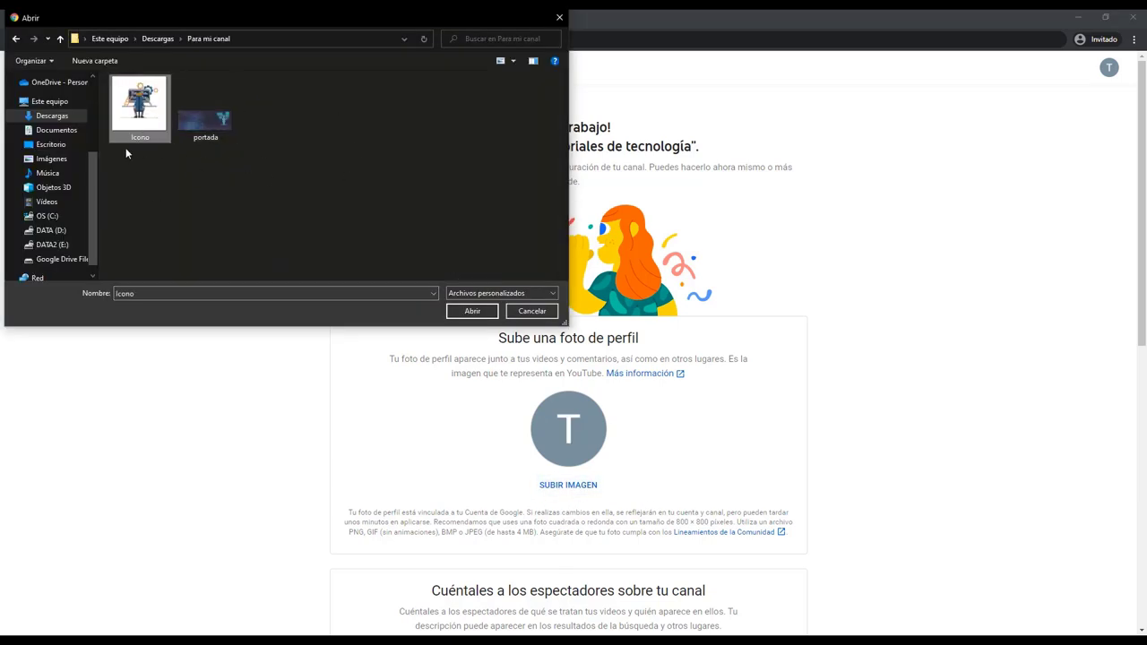
click(477, 313)
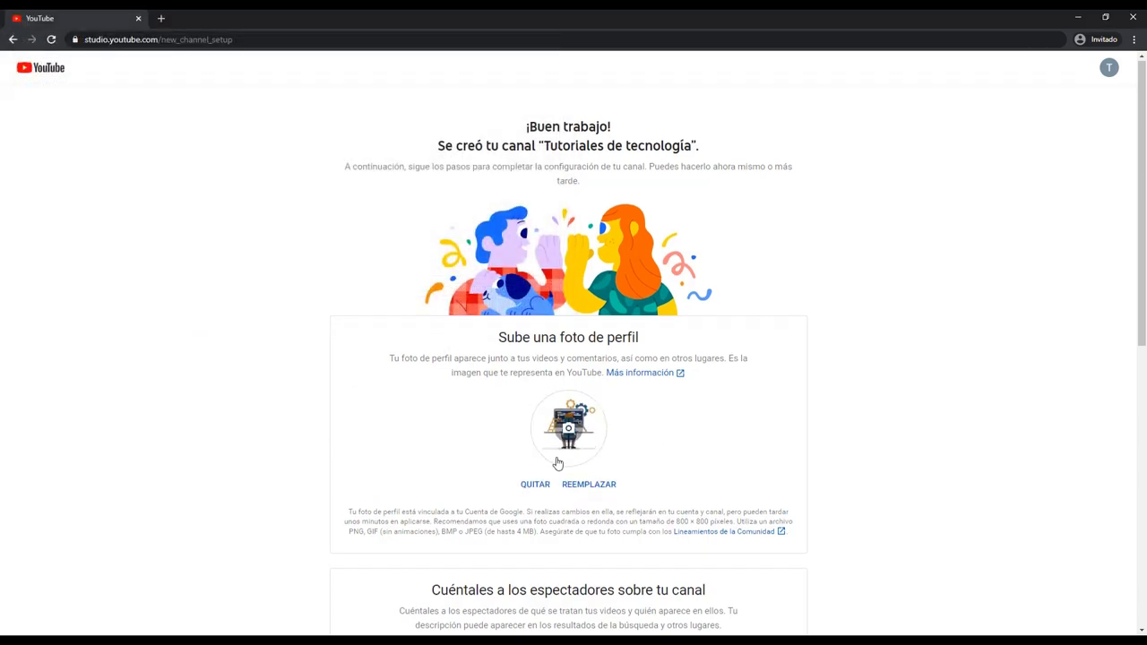
Review the channel description and site link fields, leave them unfilled, and save the channel setup.
scroll(584, 336, down, 2)
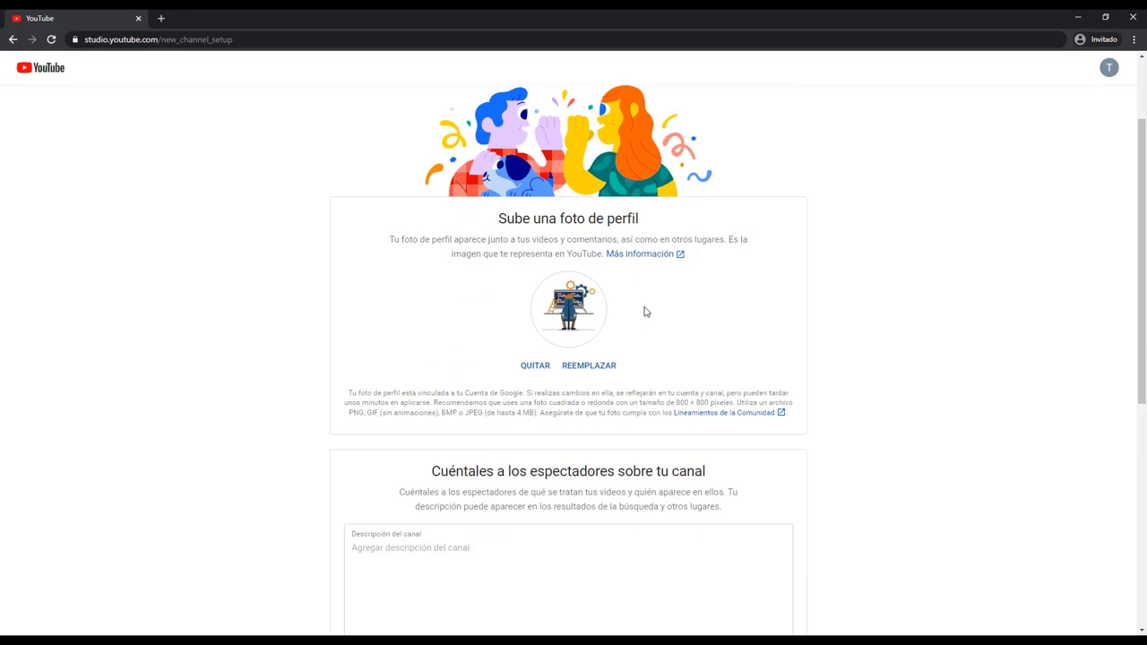
scroll(909, 282, down, 3)
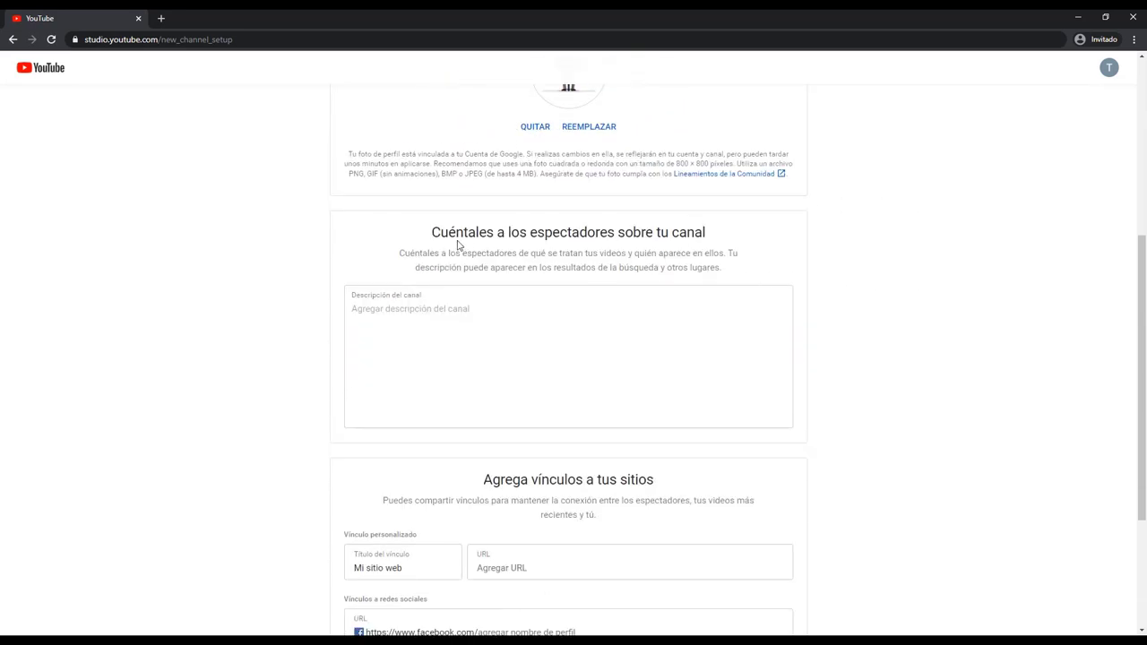
drag(442, 232, 878, 248)
click(878, 249)
click(506, 324)
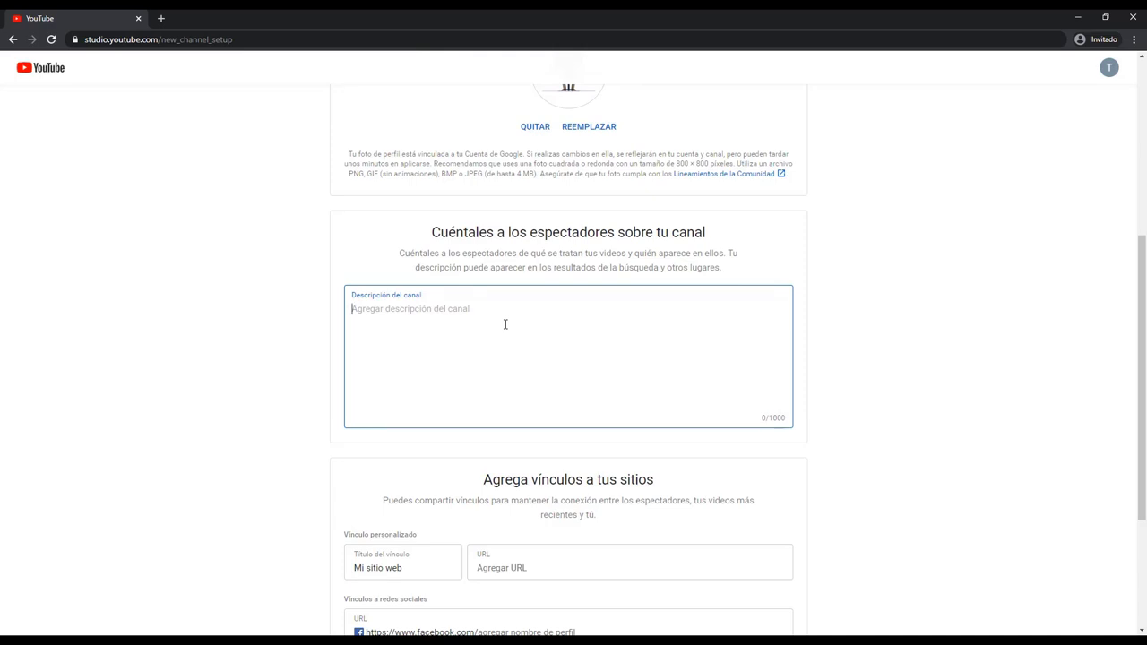
scroll(505, 324, down, 2)
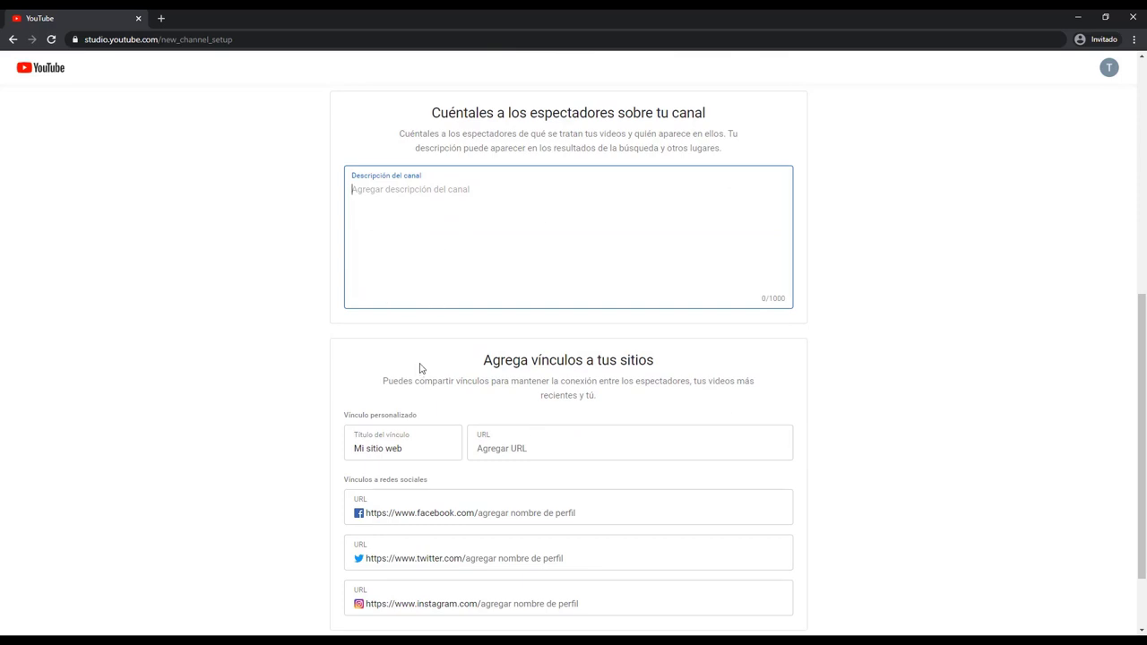
scroll(498, 224, down, 2)
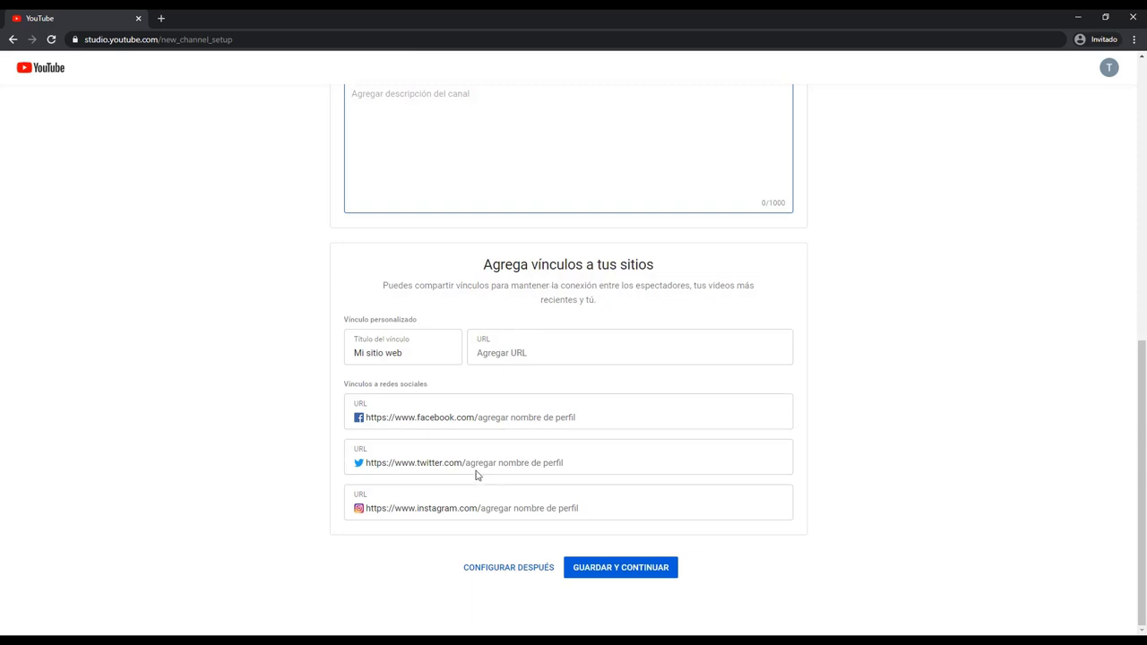
click(398, 351)
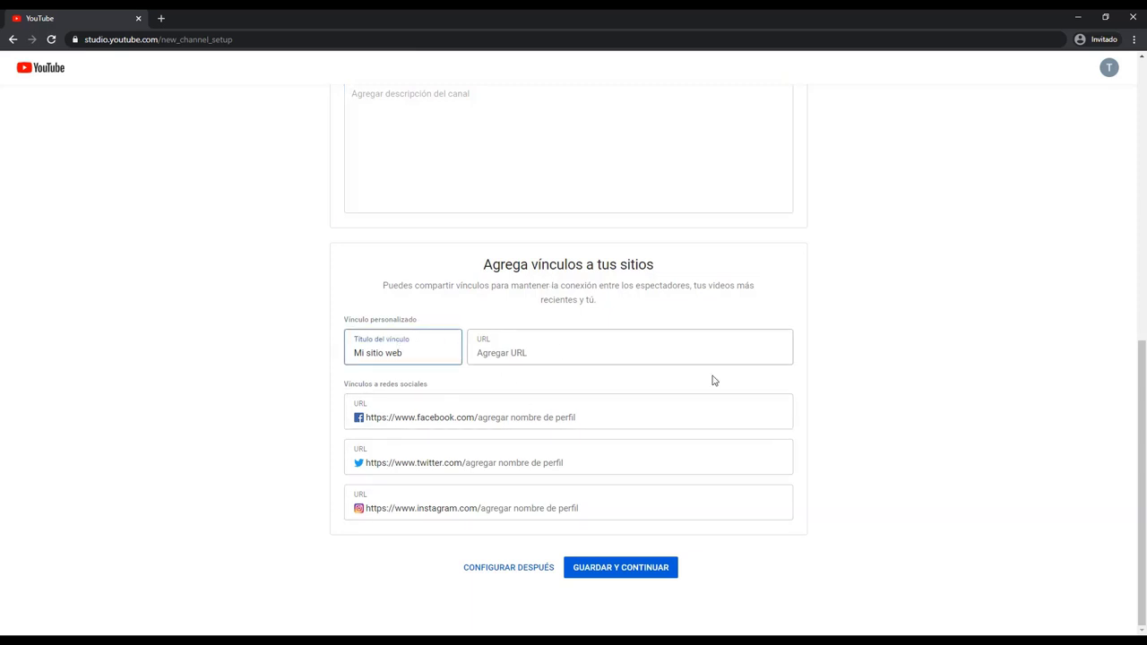
click(582, 575)
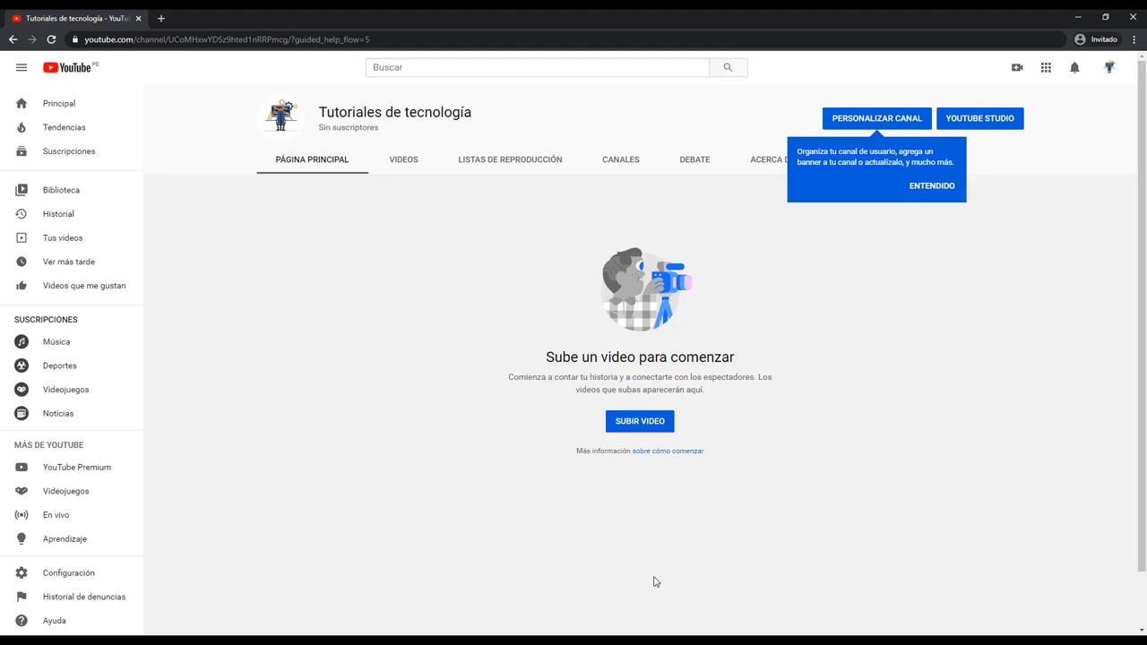
Customize the channel by uploading the image "1943" as the channel art with its default crop.
mouse_move(272, 135)
click(864, 123)
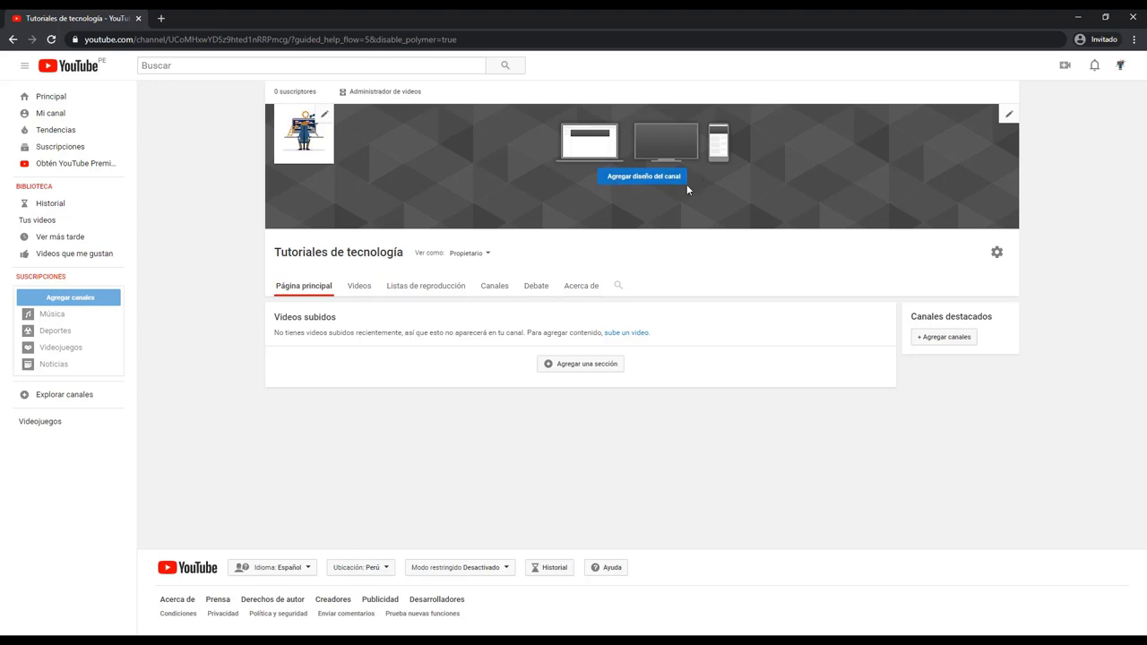
click(628, 178)
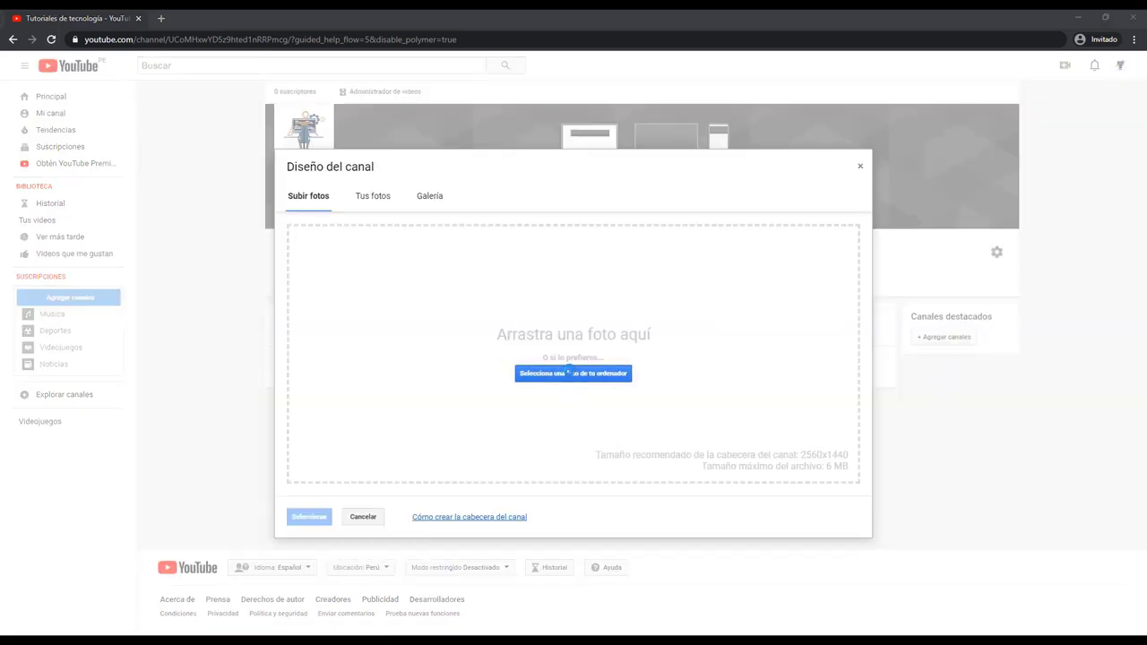
click(569, 371)
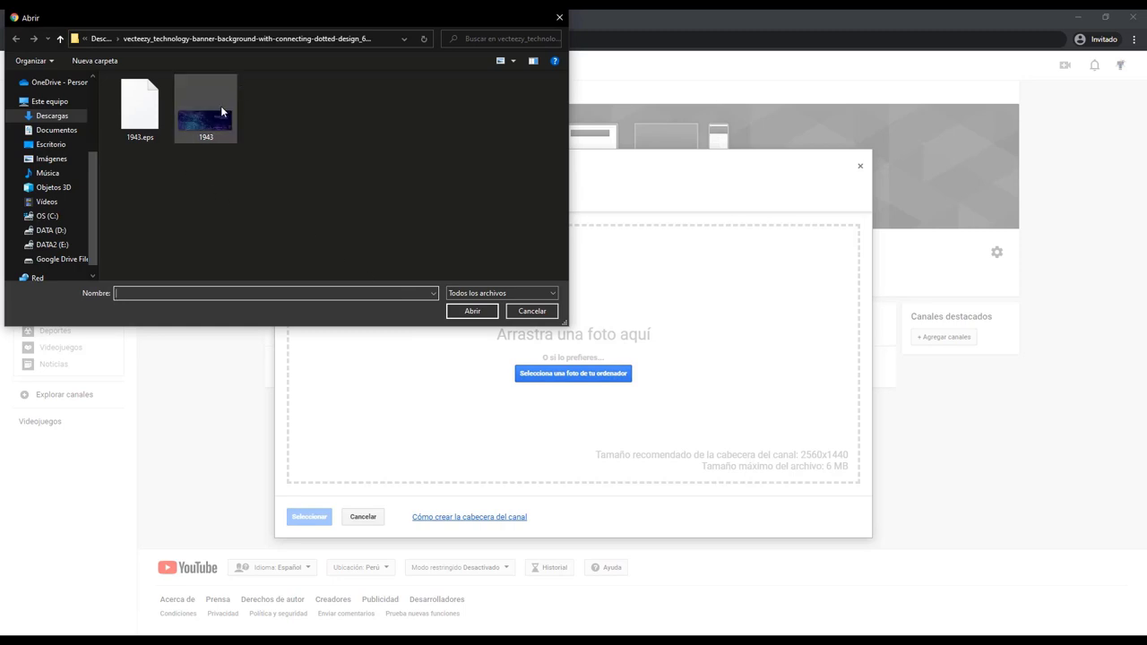
click(221, 110)
click(491, 311)
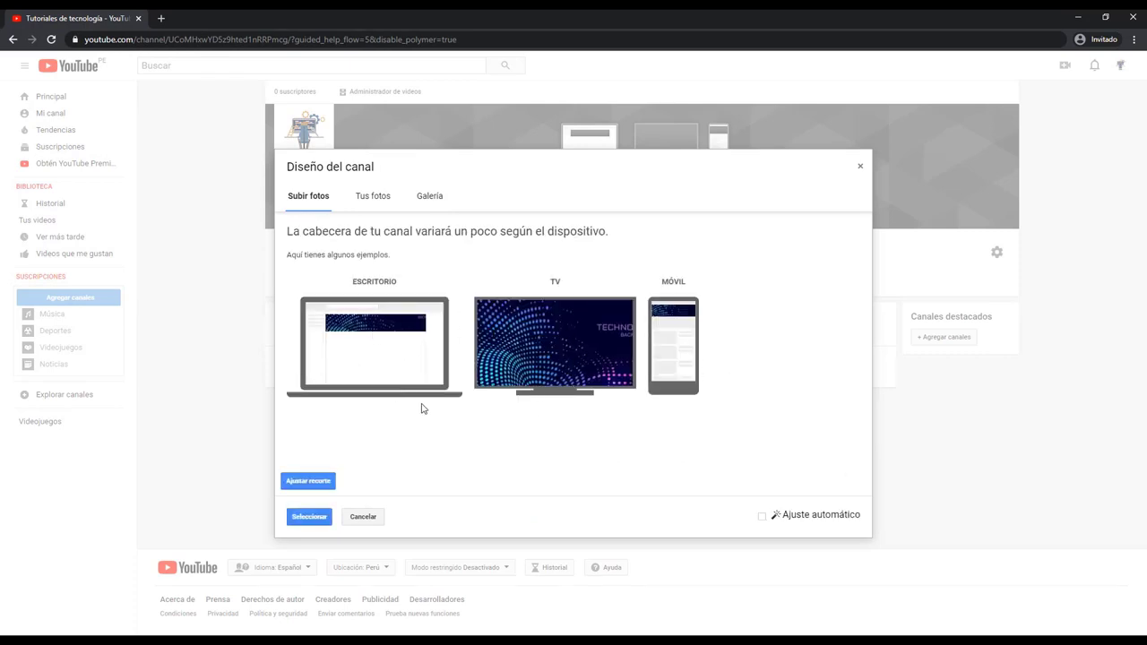
click(305, 517)
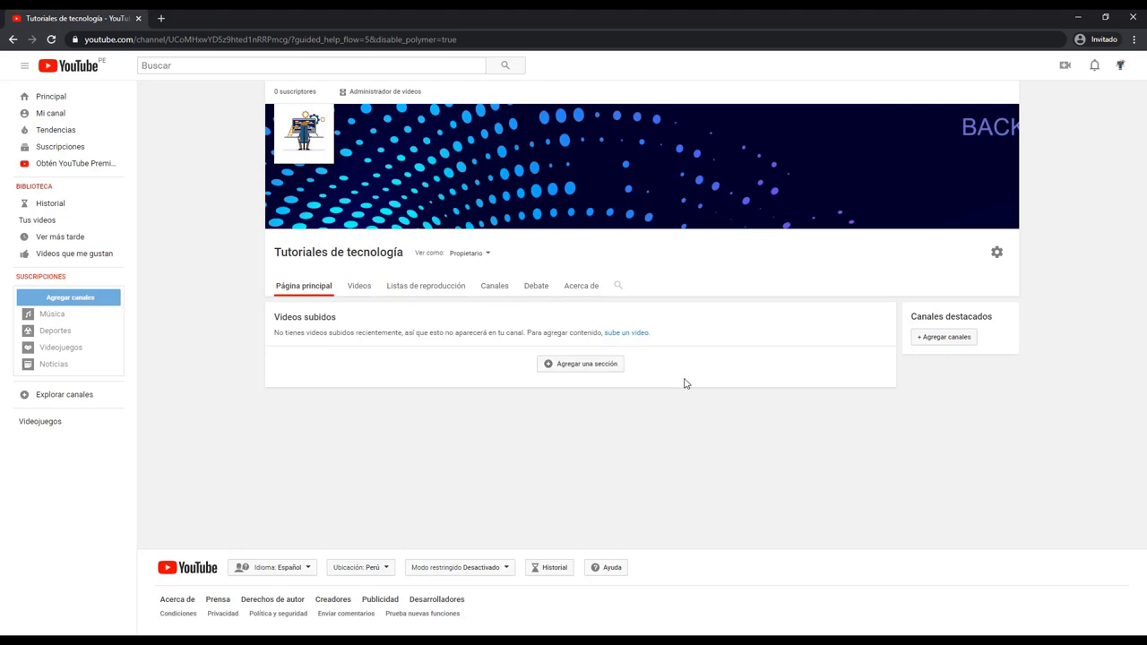
Look at the dialog for adding featured channels and close it without adding any.
click(930, 339)
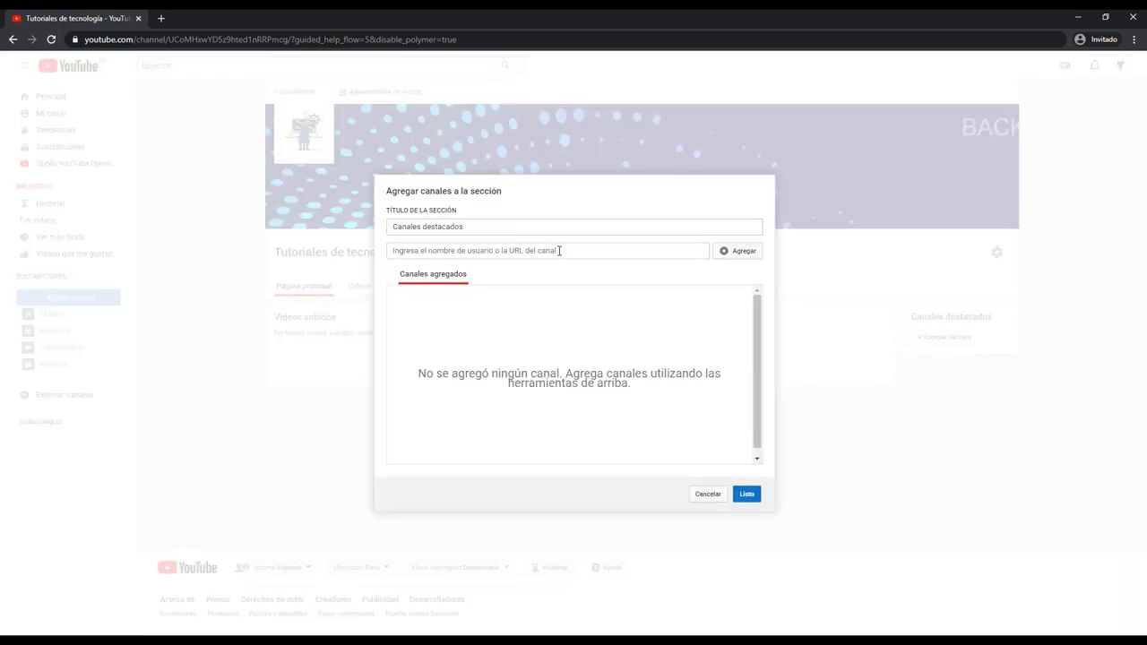
click(708, 495)
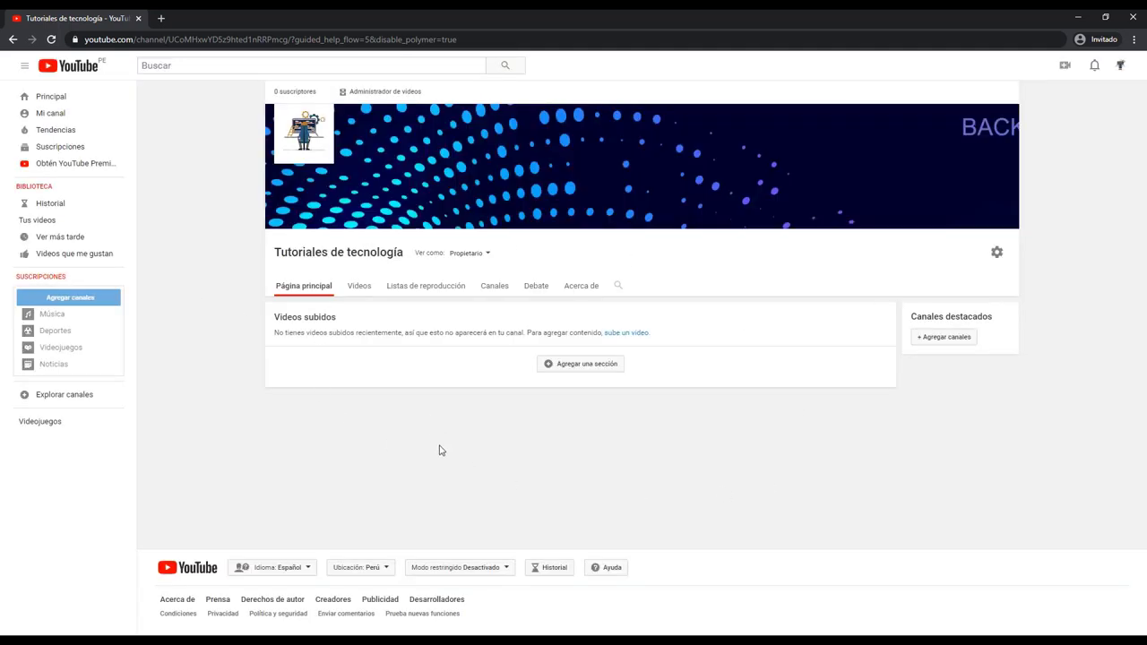
Start a video upload, dismiss the YouTube Studio welcome message, and upload the video "Trabajo remoto" from the Descargas folder.
click(1065, 68)
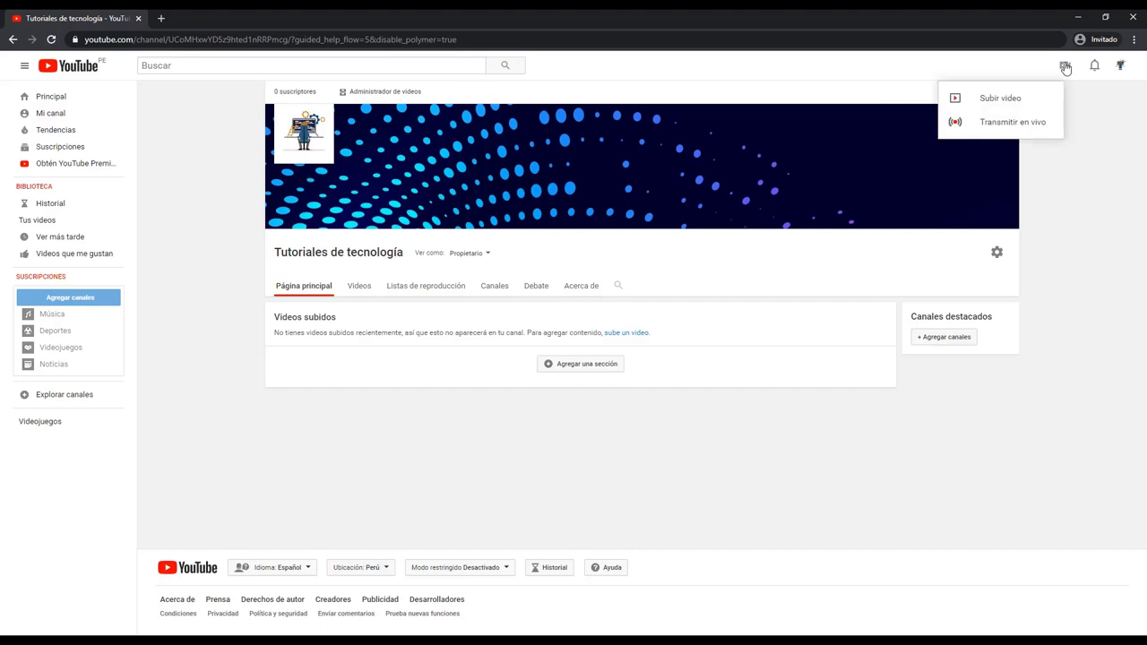
click(977, 100)
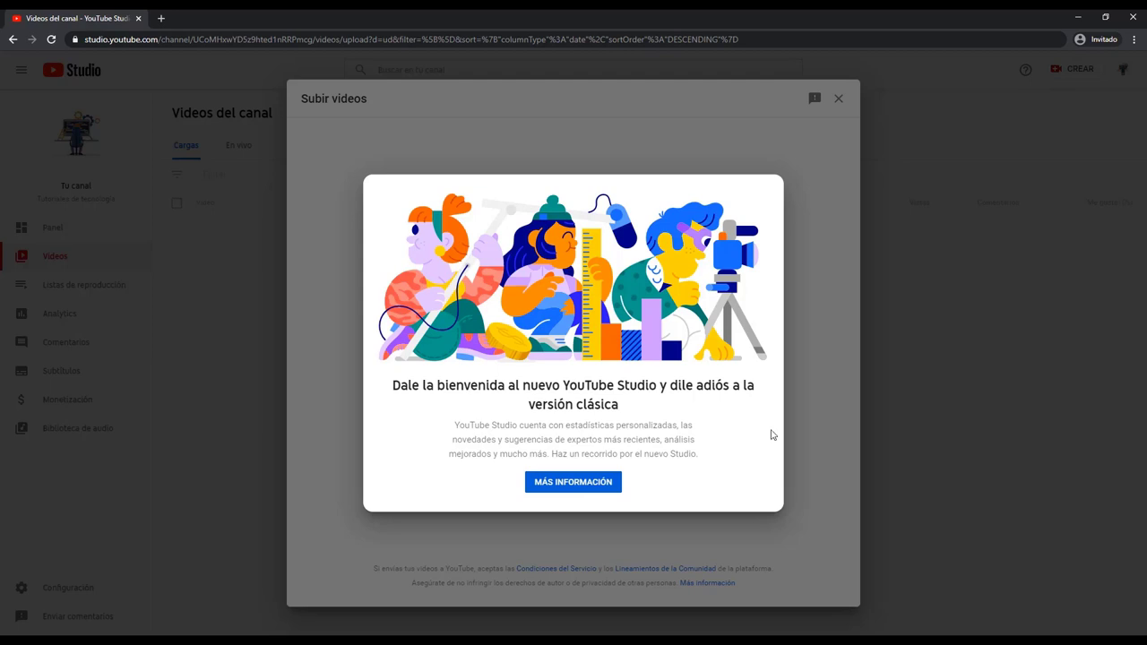
click(681, 401)
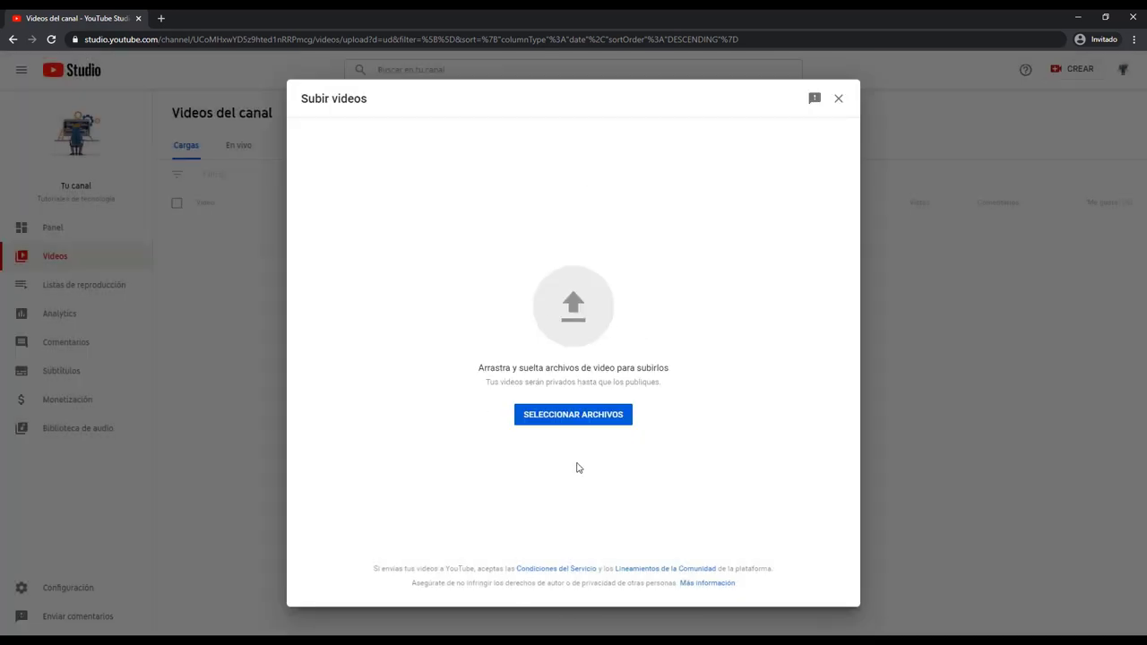
click(585, 421)
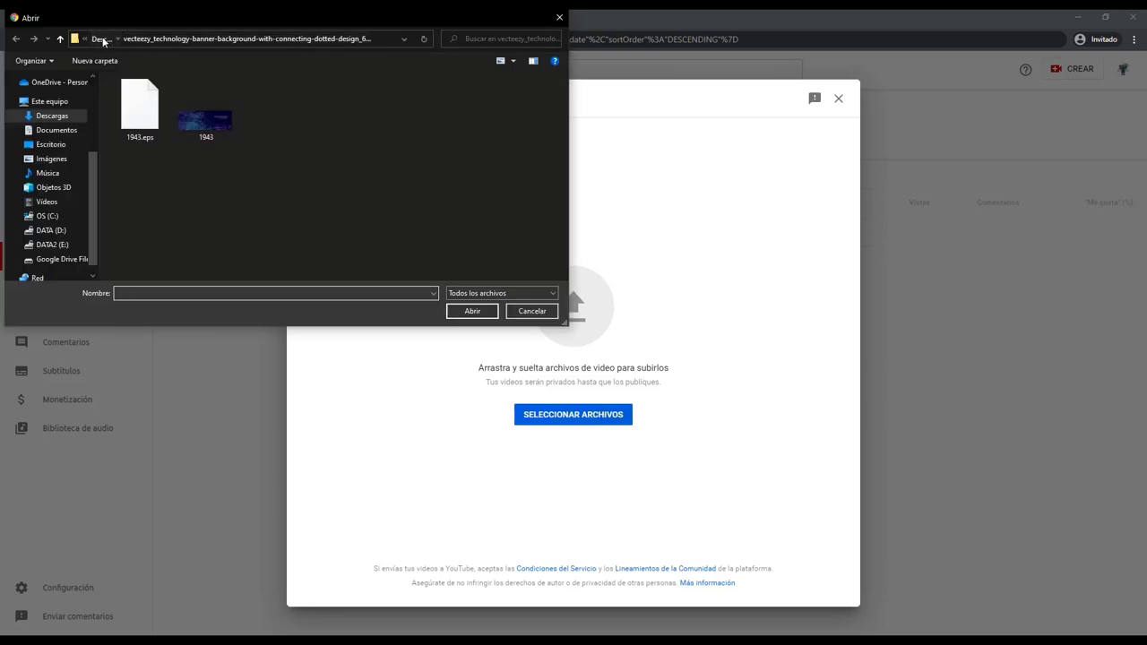
key(alt+Up)
scroll(400, 210, down, 10)
click(460, 134)
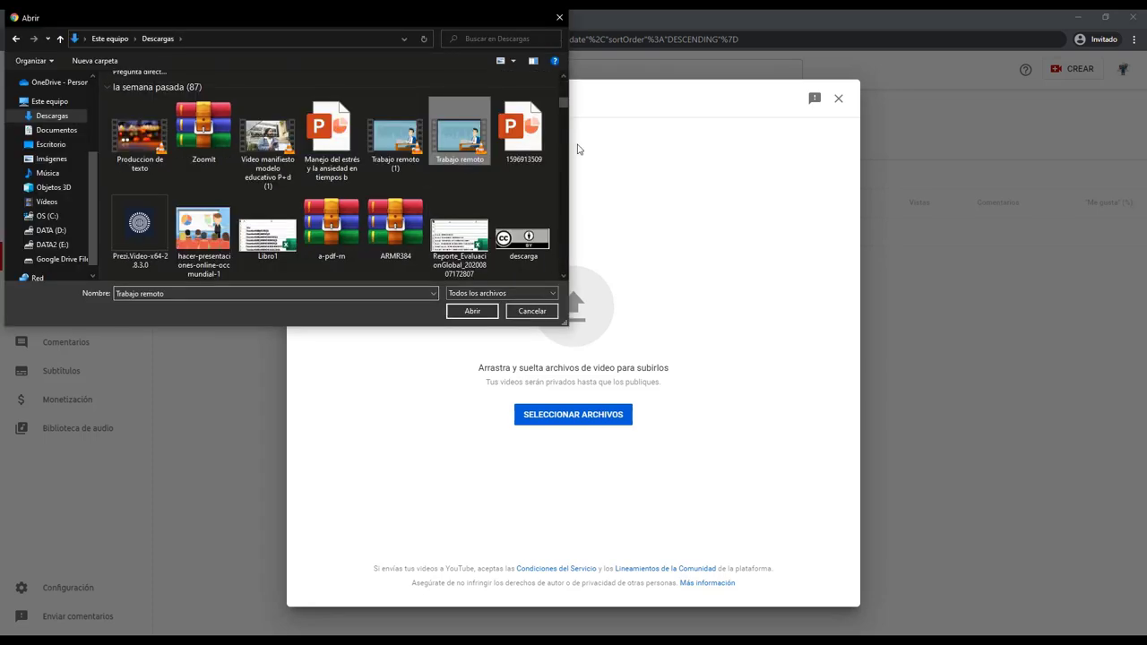
key(Return)
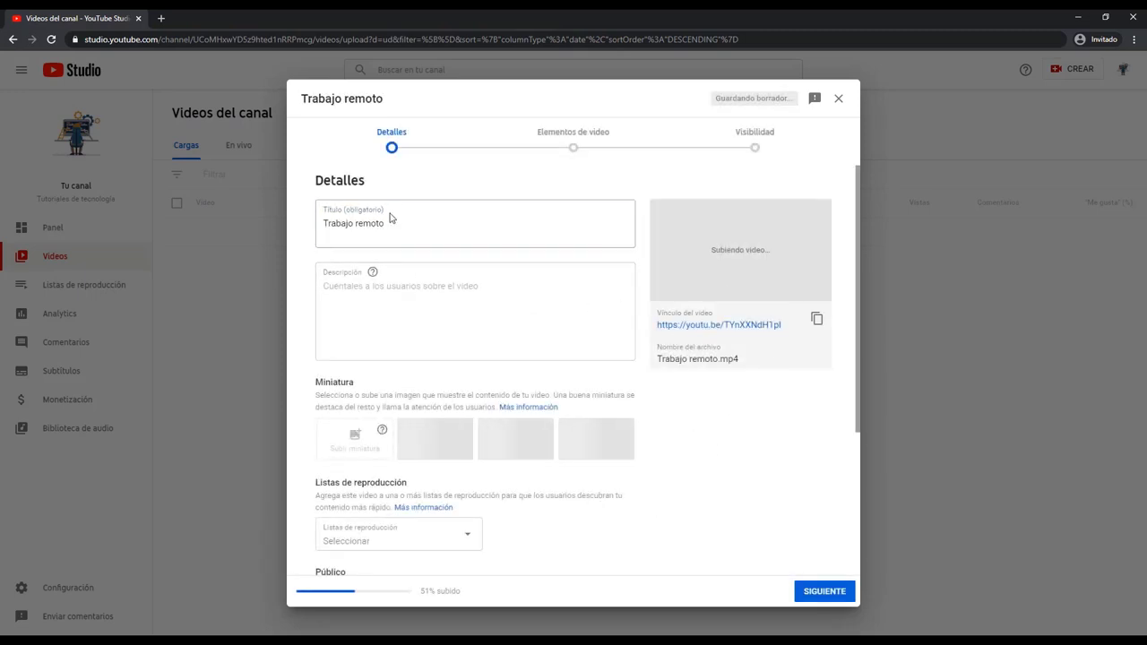
Review the video's title and description fields without entering new text in either.
drag(394, 223, 309, 225)
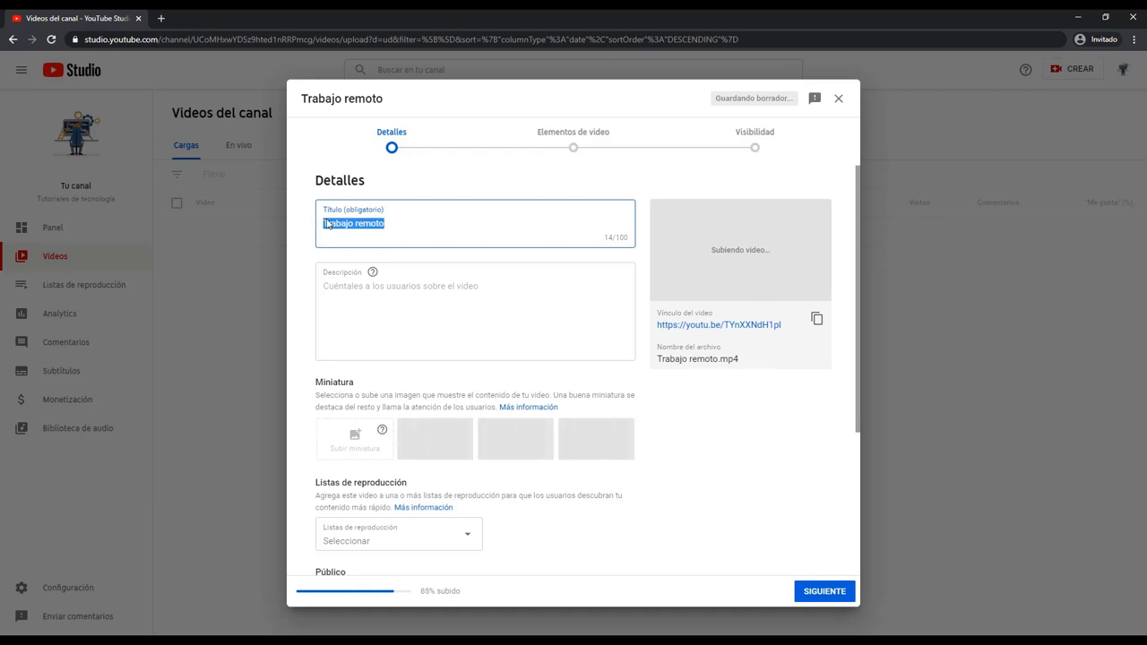
drag(433, 224, 308, 225)
click(384, 297)
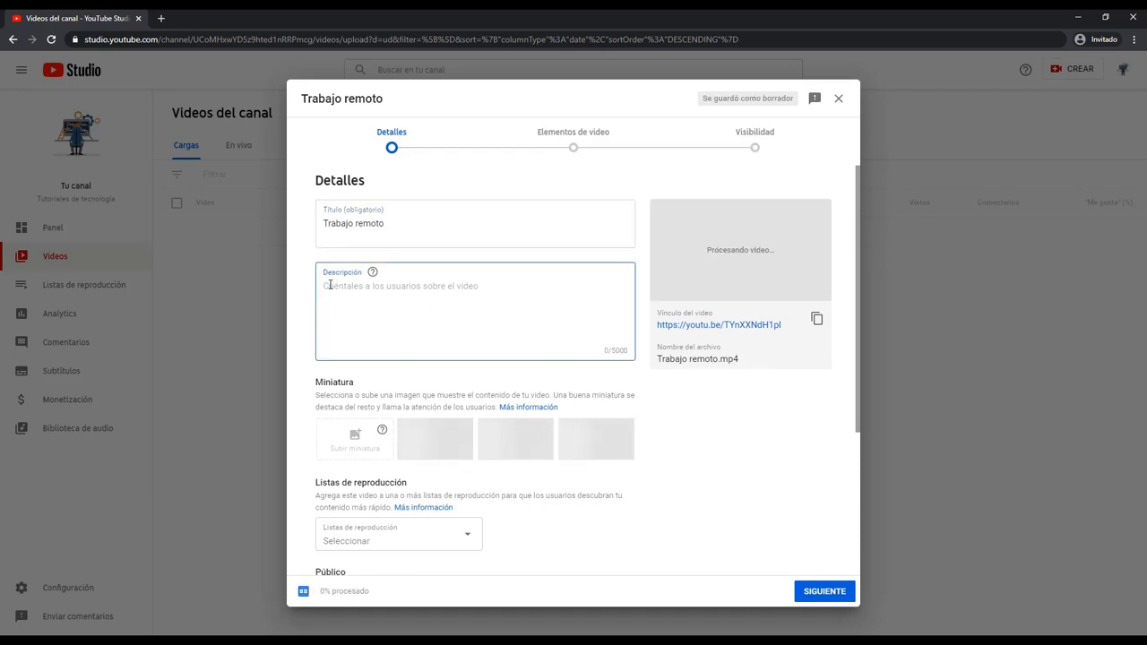
Create a public playlist titled "Video Animados" and add the video to it.
scroll(397, 461, down, 3)
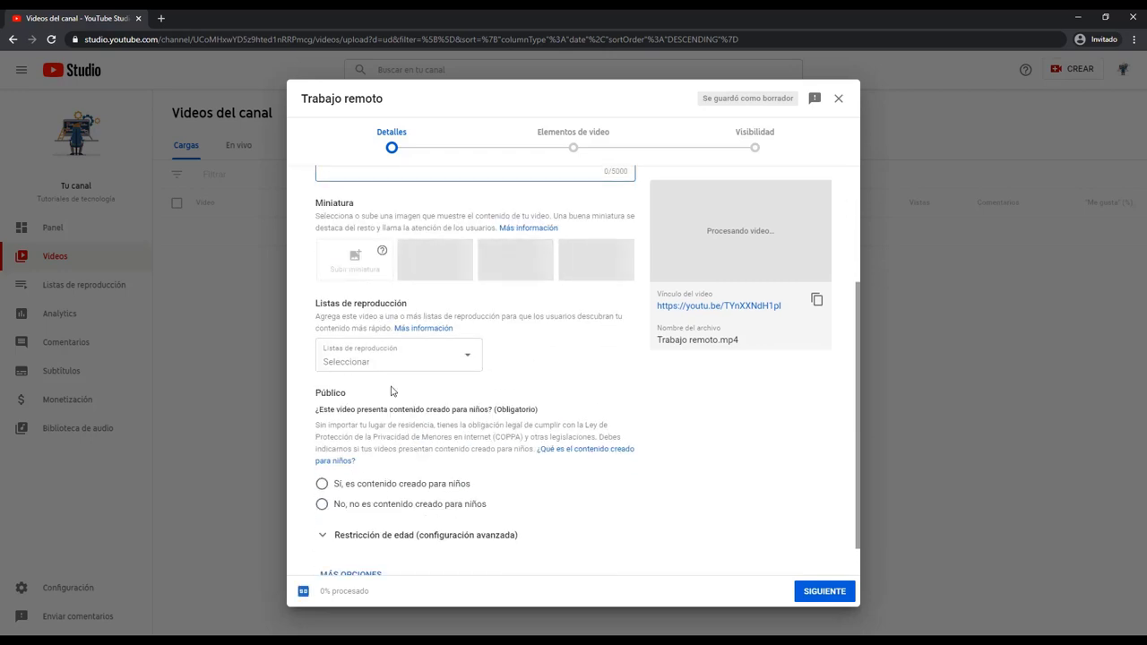
click(397, 367)
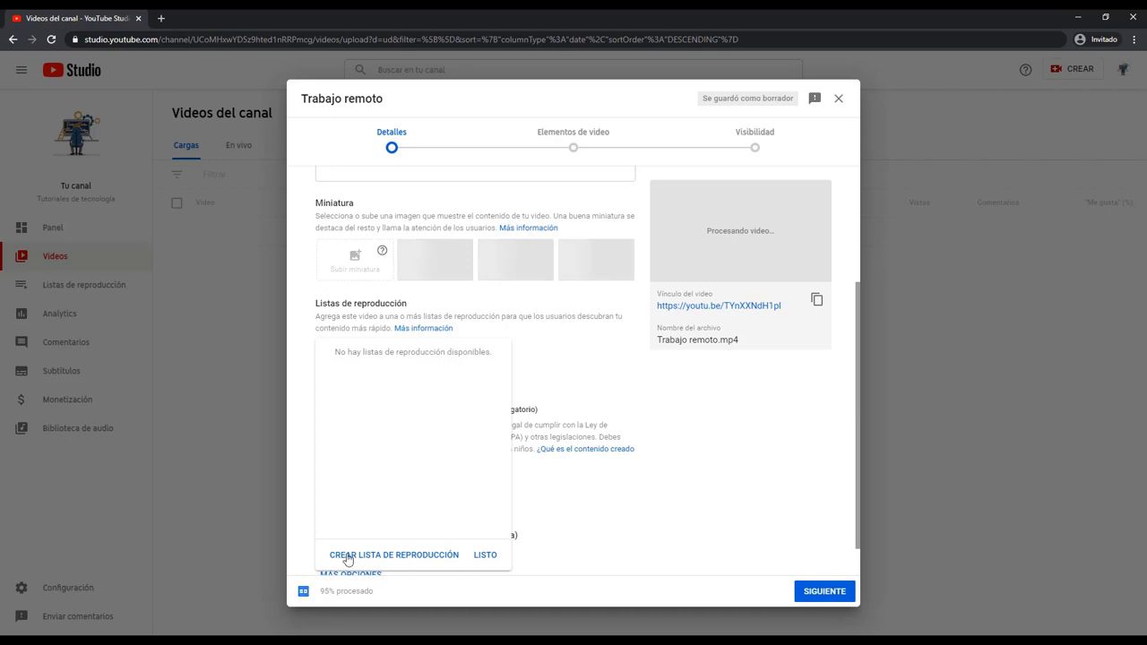
click(376, 559)
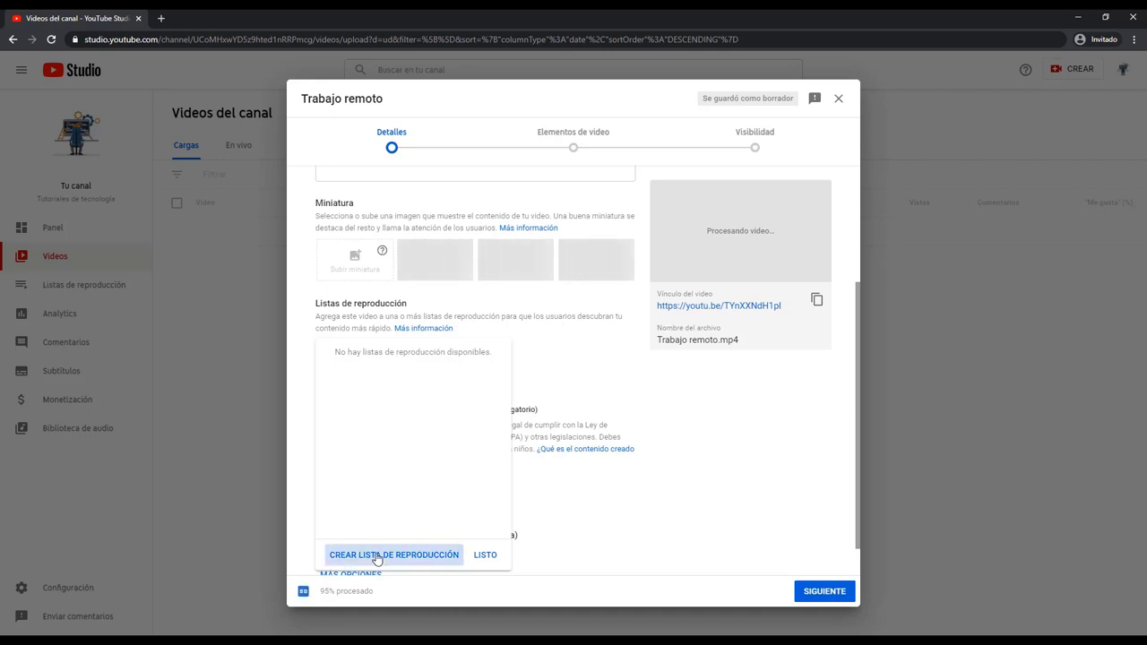
click(377, 556)
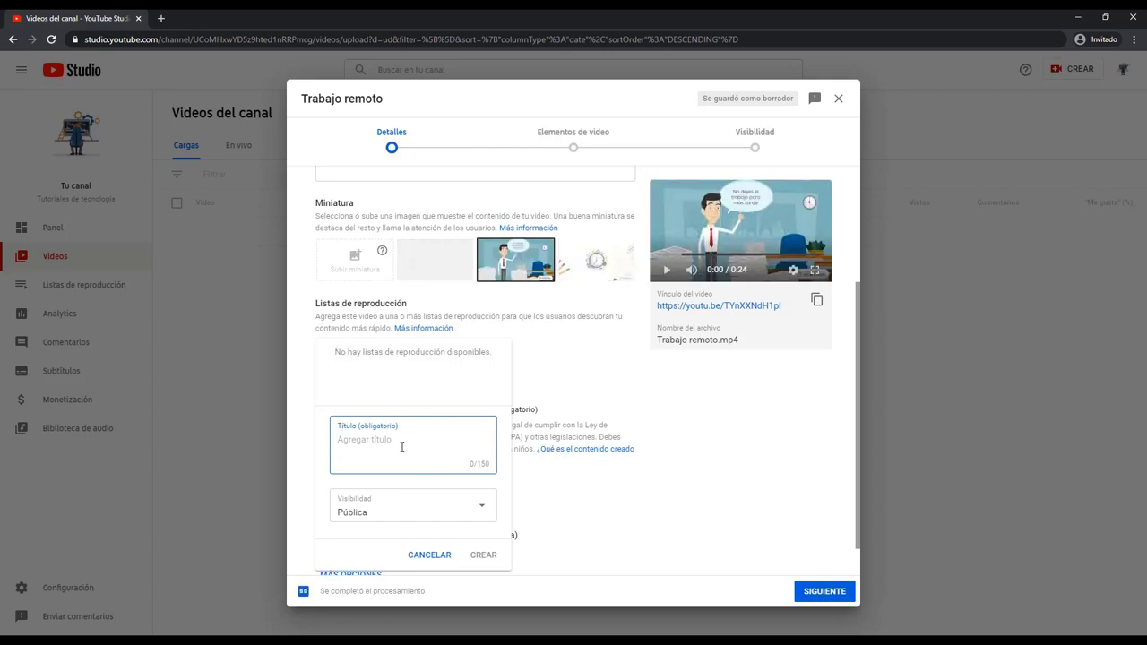
text(Video Animados)
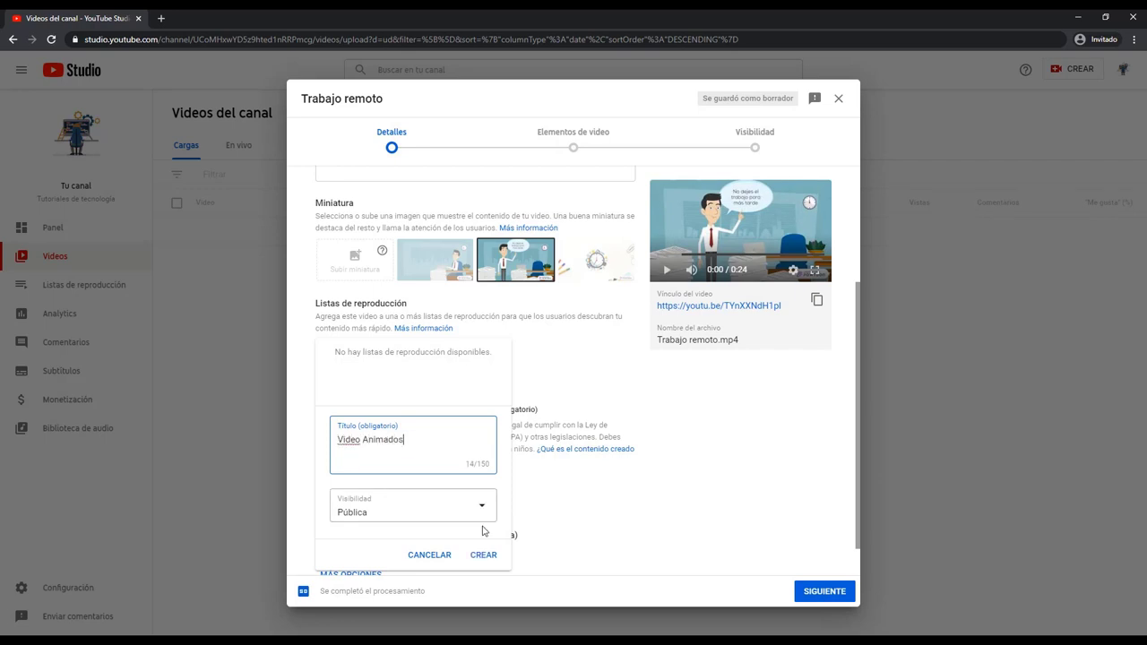
click(483, 555)
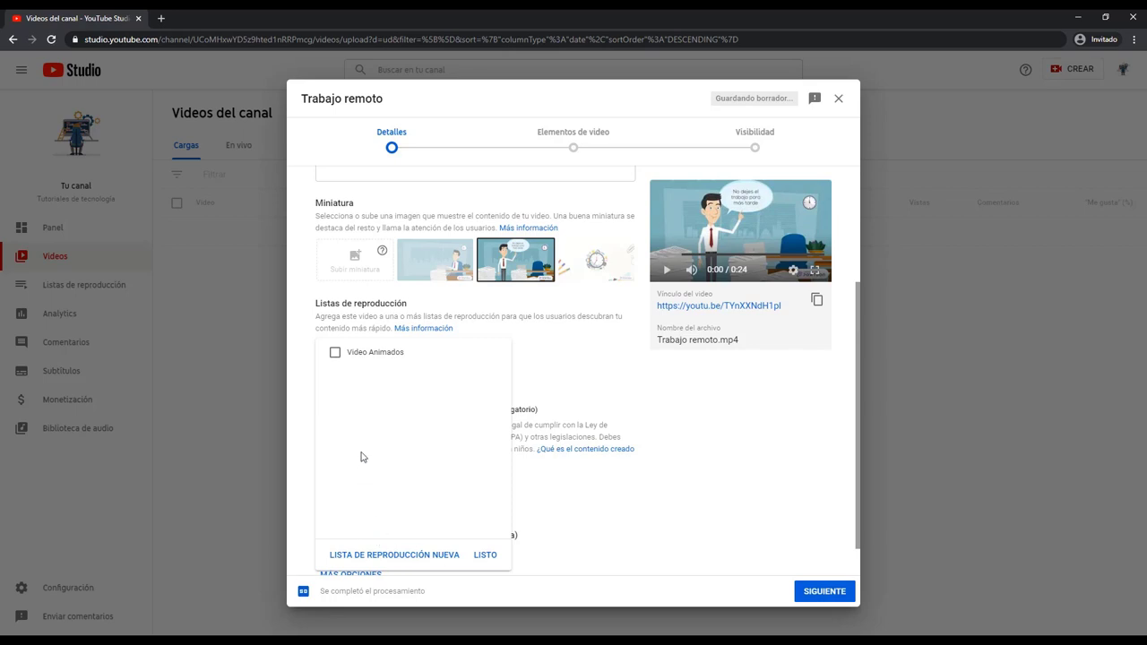
click(336, 352)
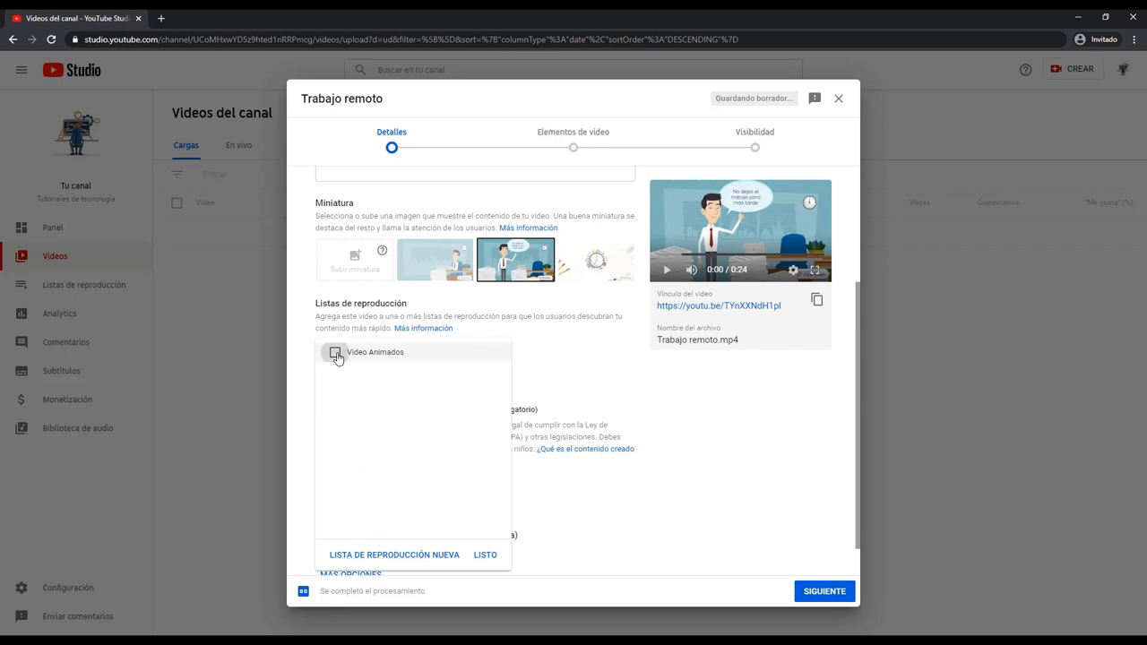
click(484, 556)
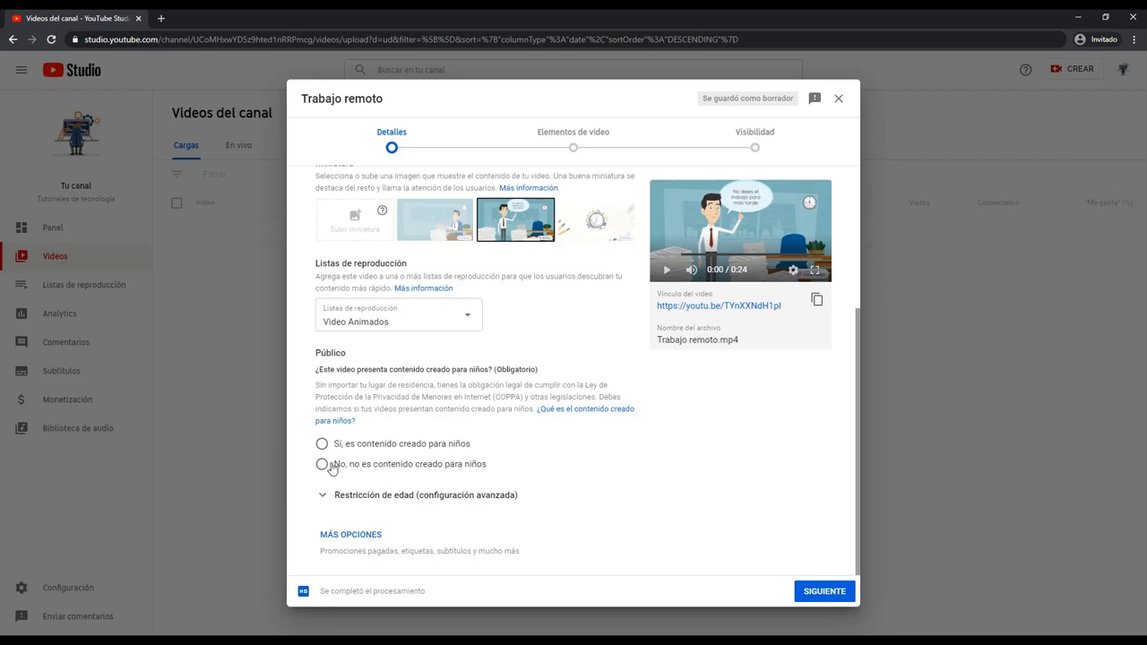
Mark the video as not made for children, and expand the age restriction and additional options.
click(324, 465)
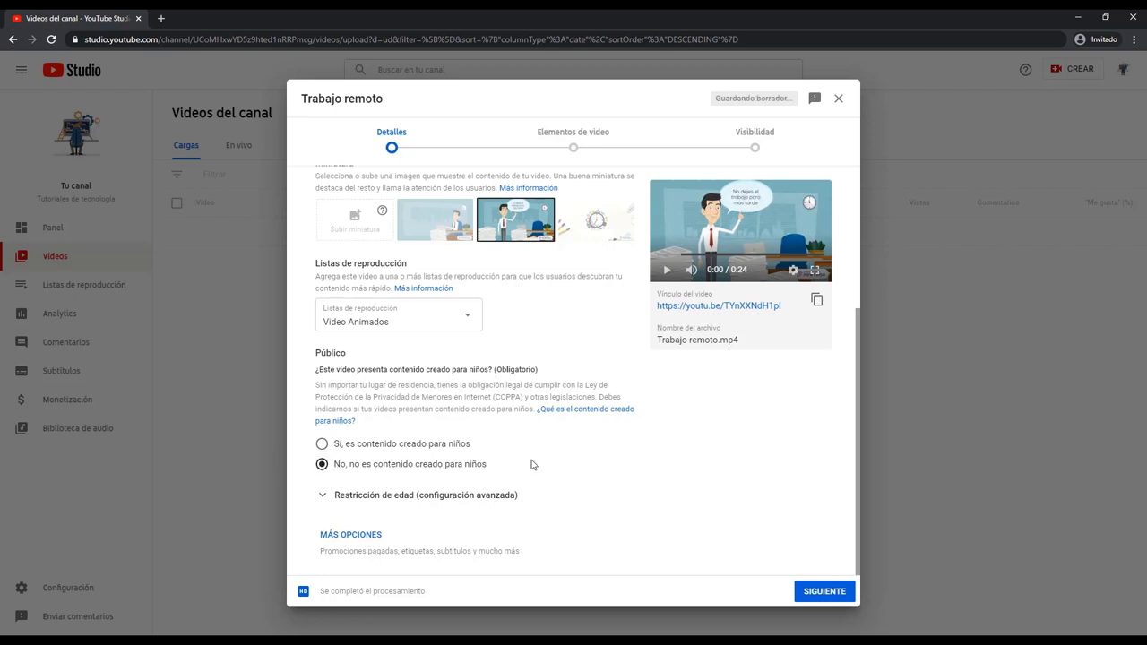
click(332, 494)
scroll(467, 423, down, 2)
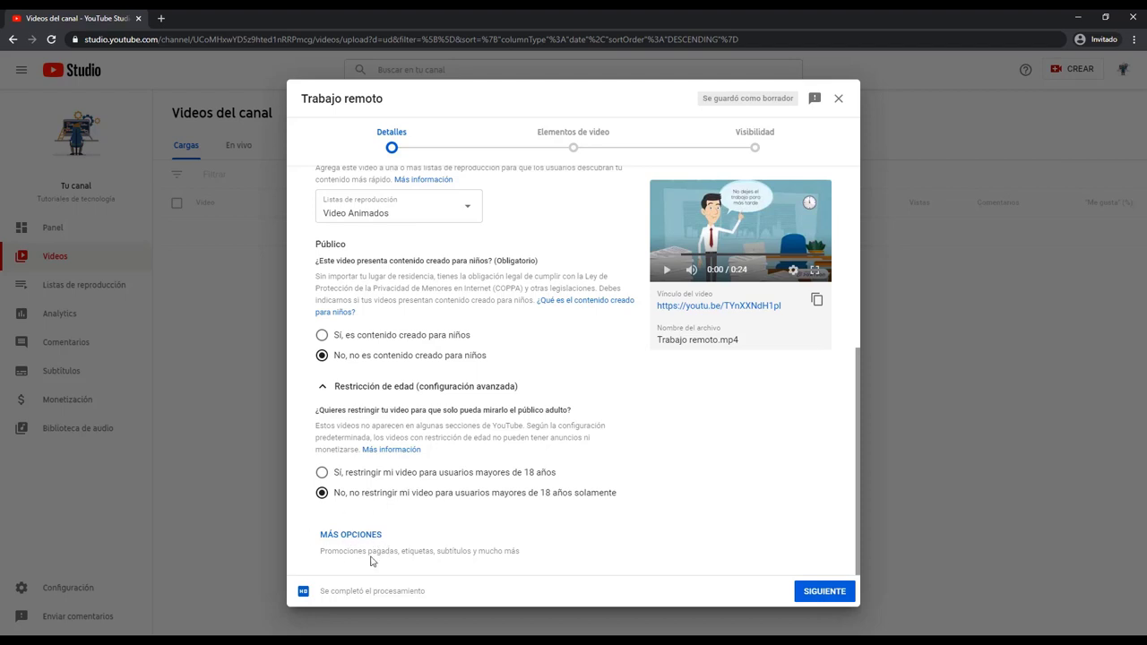
click(349, 535)
scroll(467, 439, down, 2)
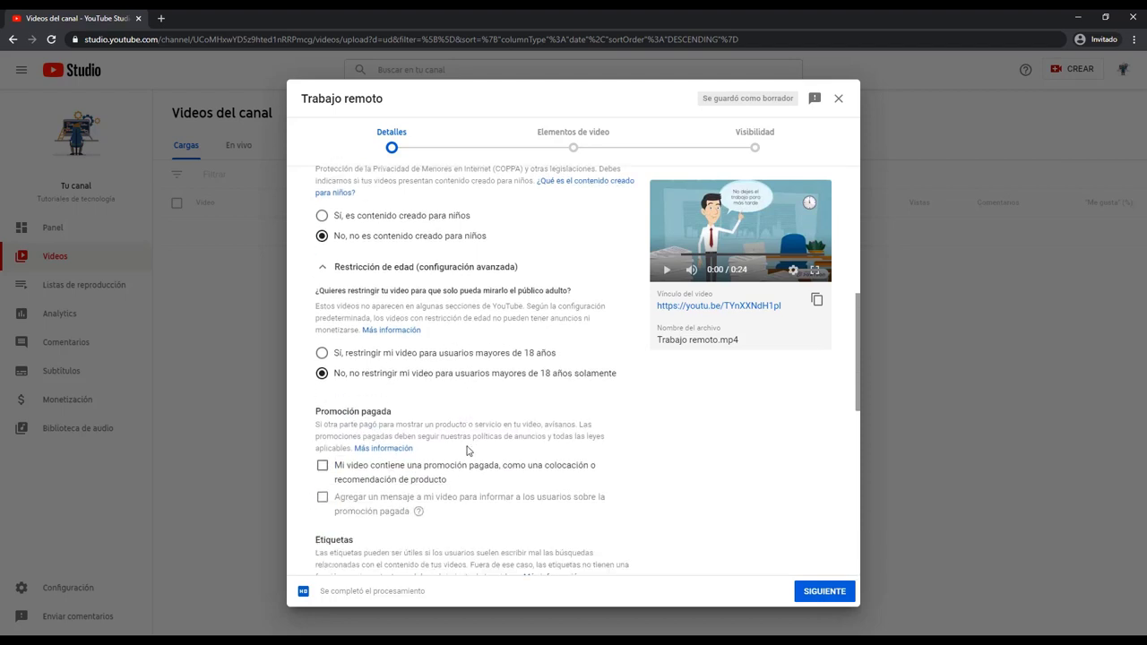
Review the paid promotion, tags, and video language and subtitle settings without changing them.
scroll(467, 451, down, 3)
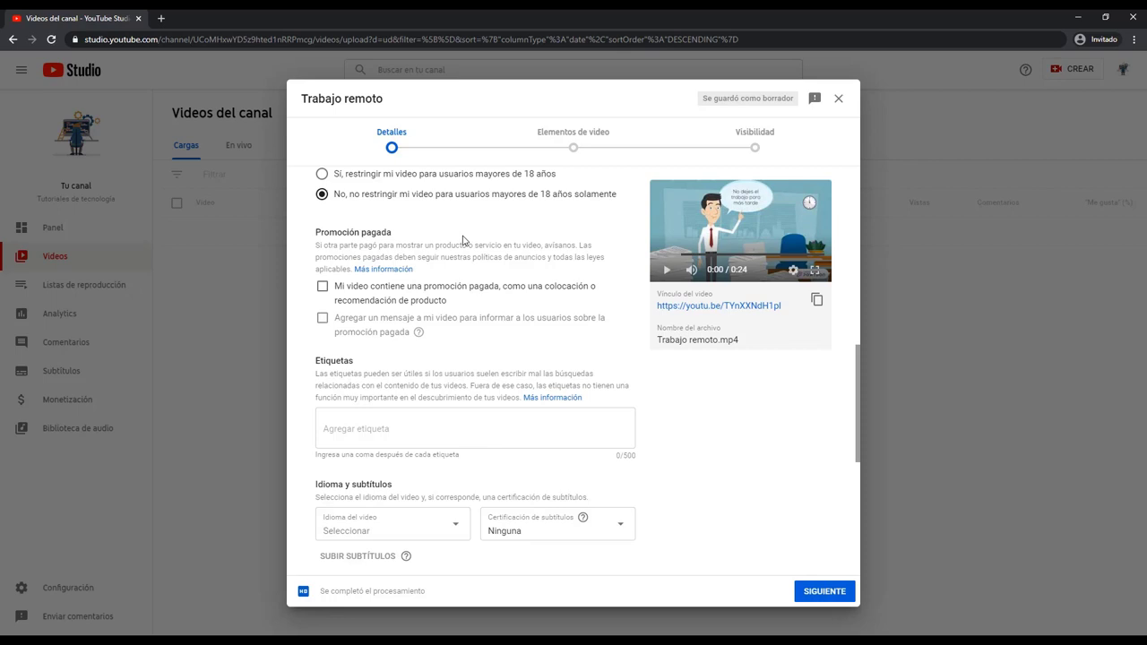
scroll(463, 241, down, 3)
drag(316, 185, 365, 185)
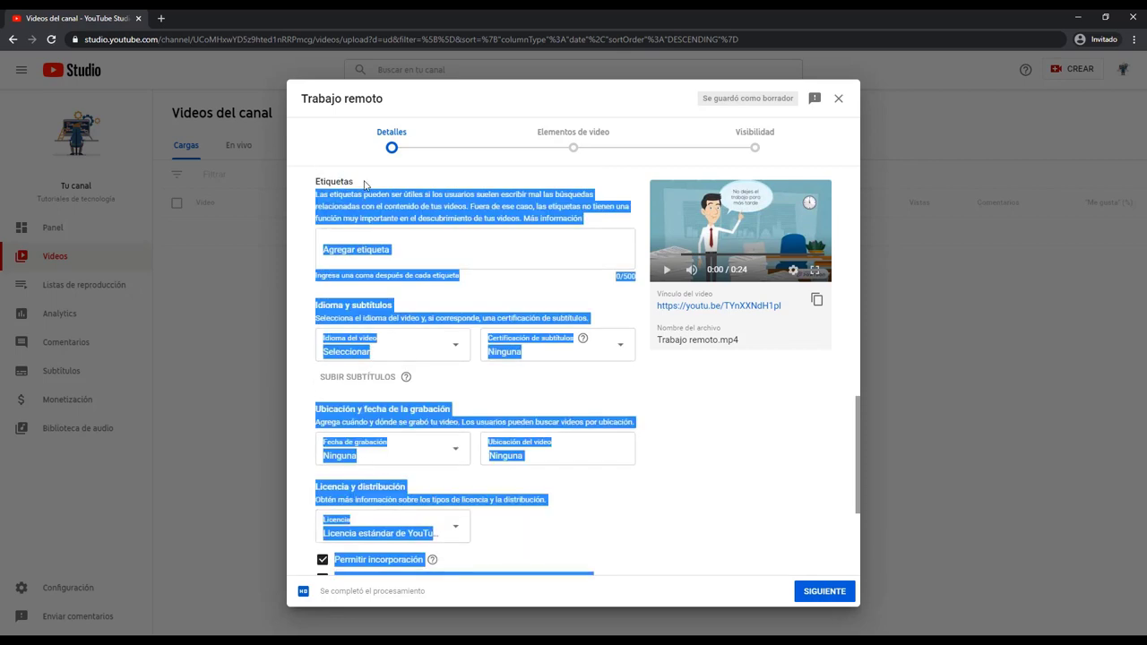
click(365, 184)
click(347, 248)
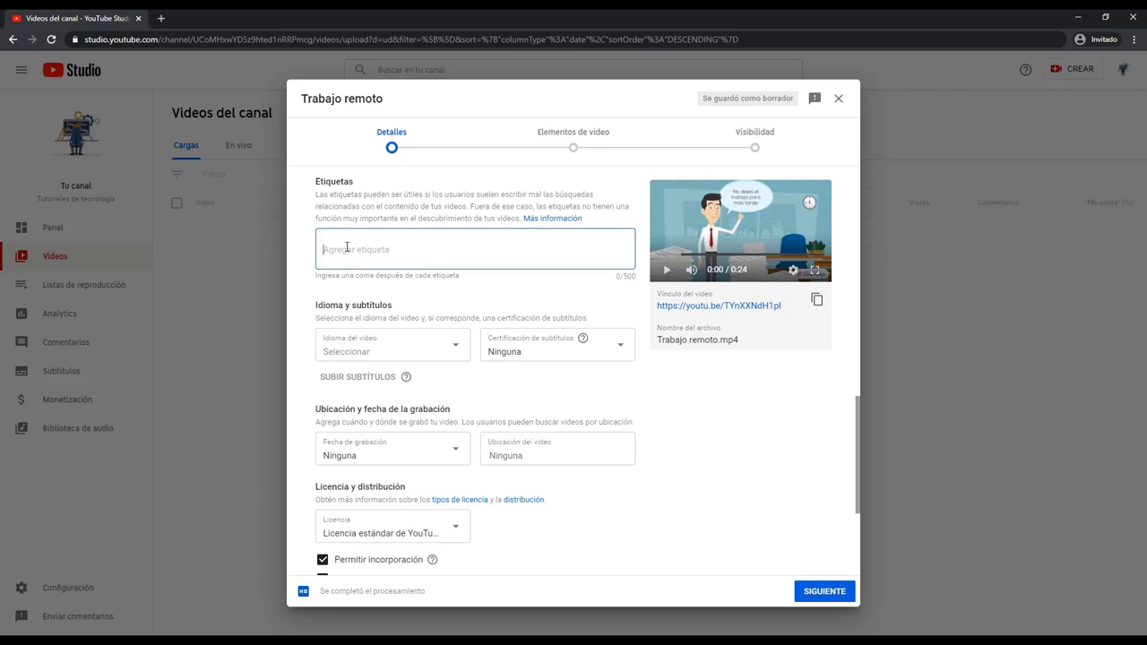
scroll(347, 248, down, 2)
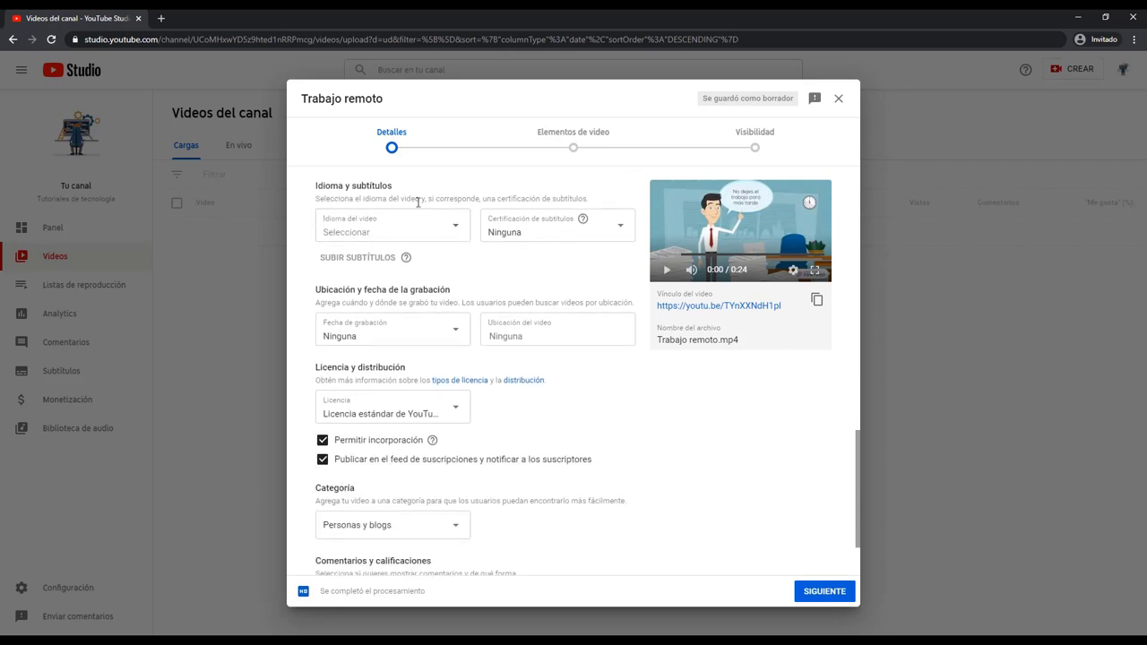
click(405, 226)
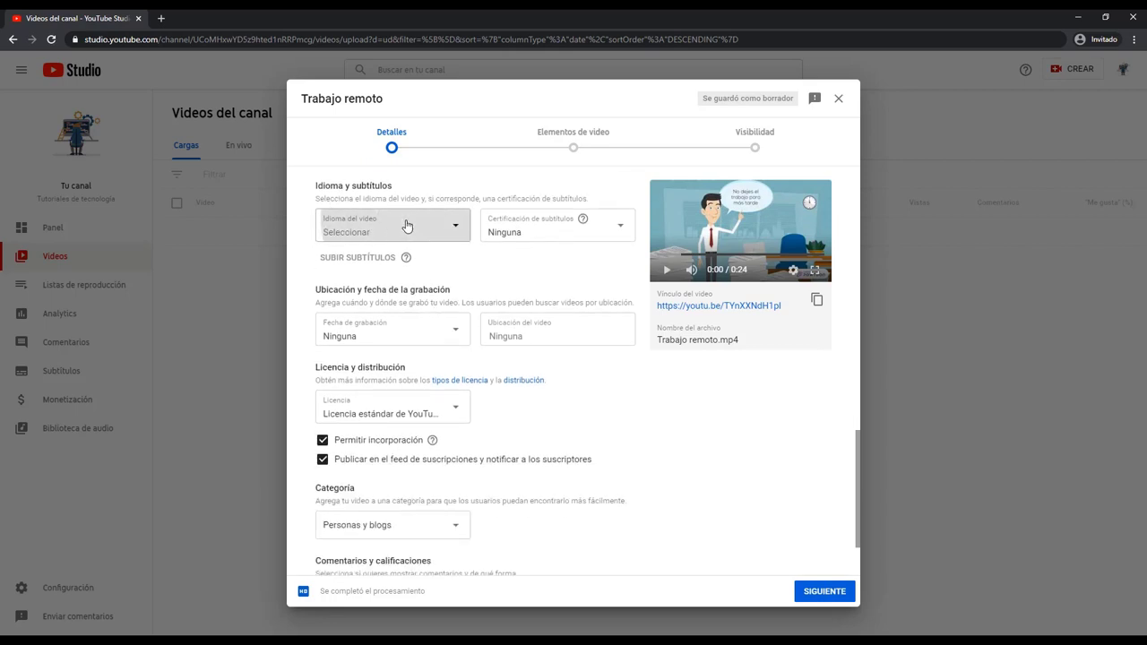
click(482, 281)
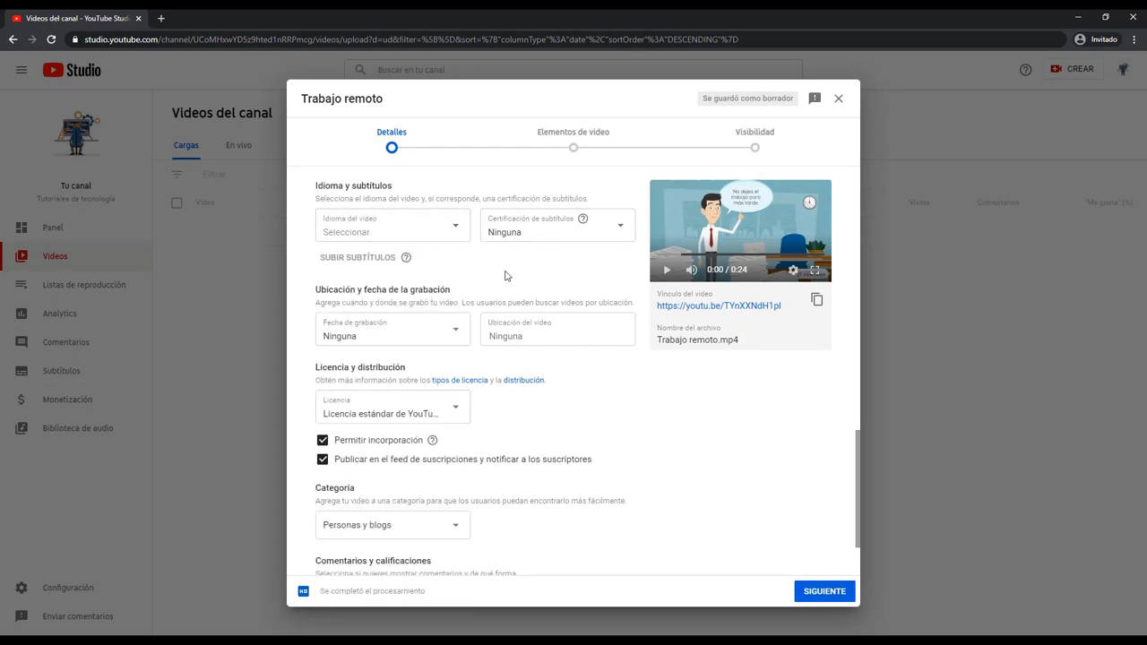
Review the available license types and select "Licencia estándar de YouTube" for the video.
scroll(533, 270, down, 2)
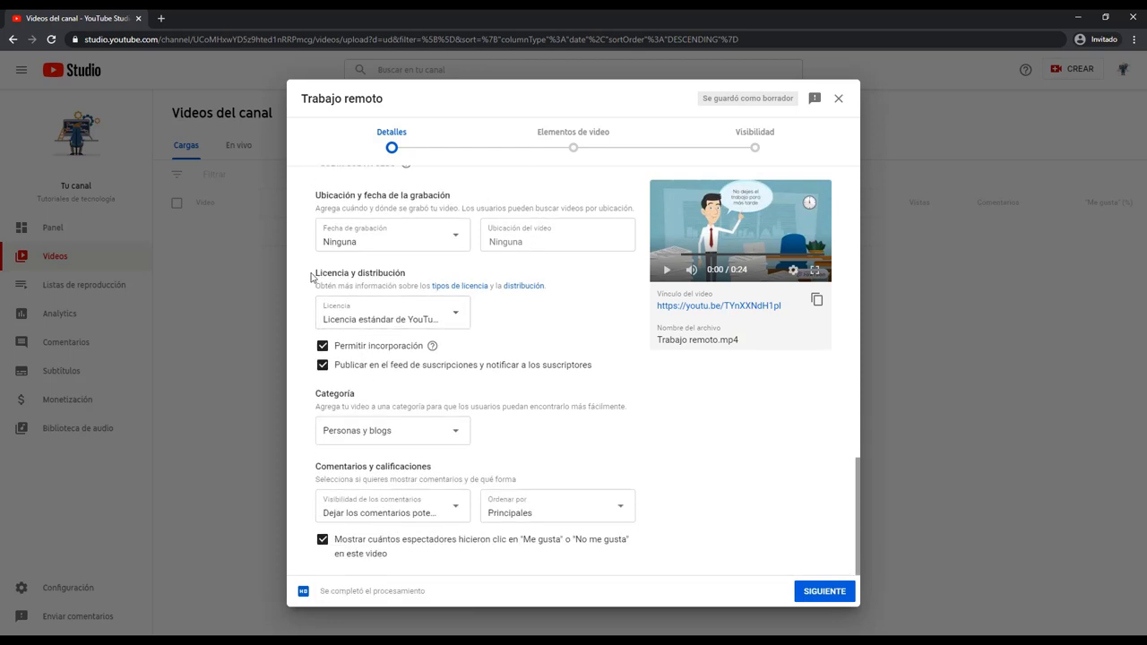
drag(312, 278, 397, 269)
click(409, 271)
click(375, 319)
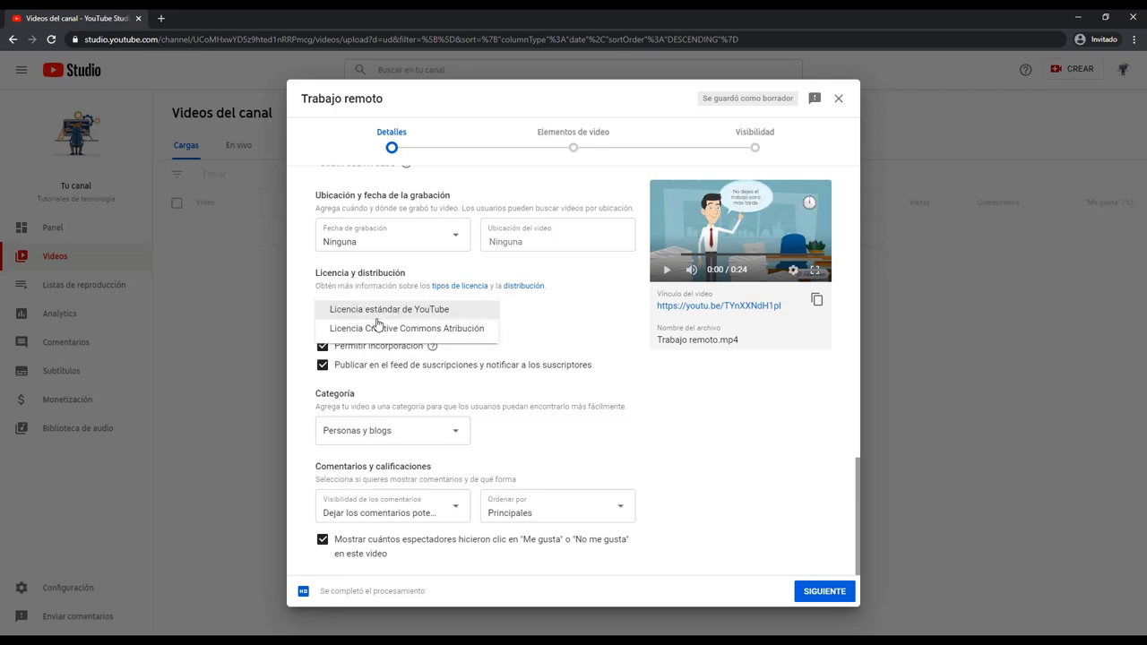
click(429, 309)
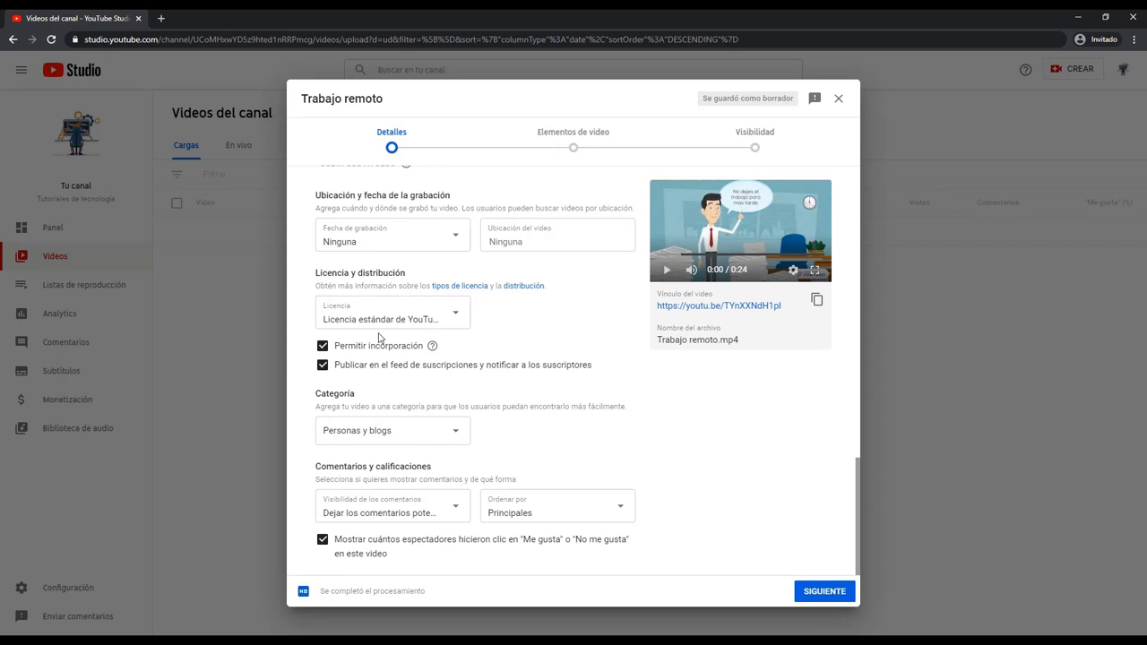
click(332, 319)
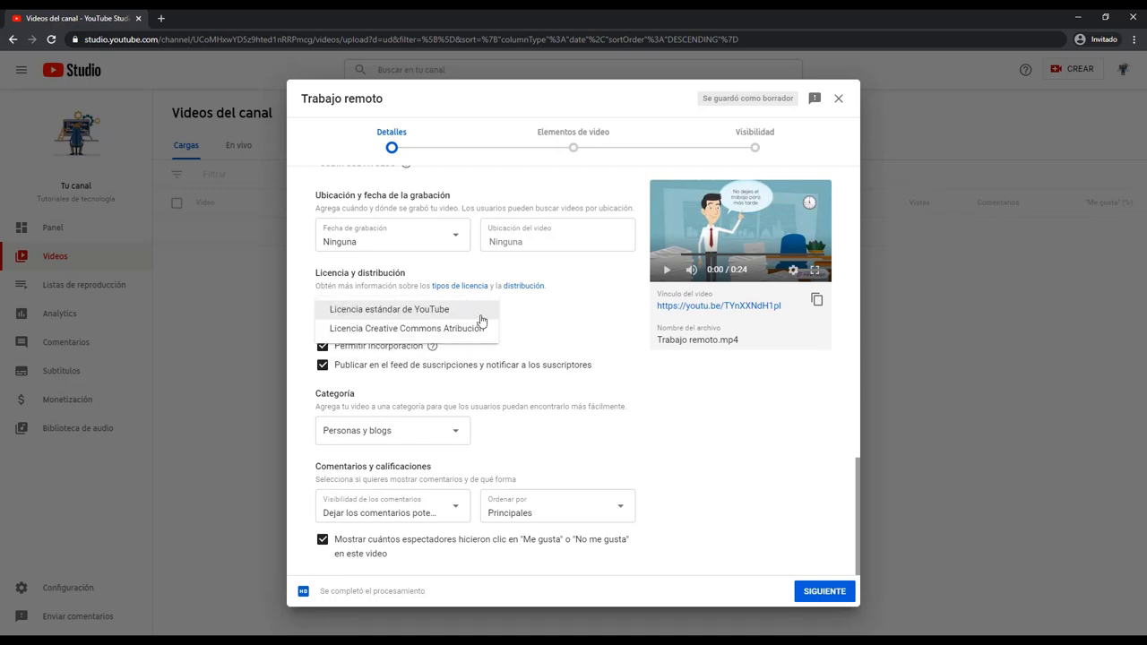
click(382, 310)
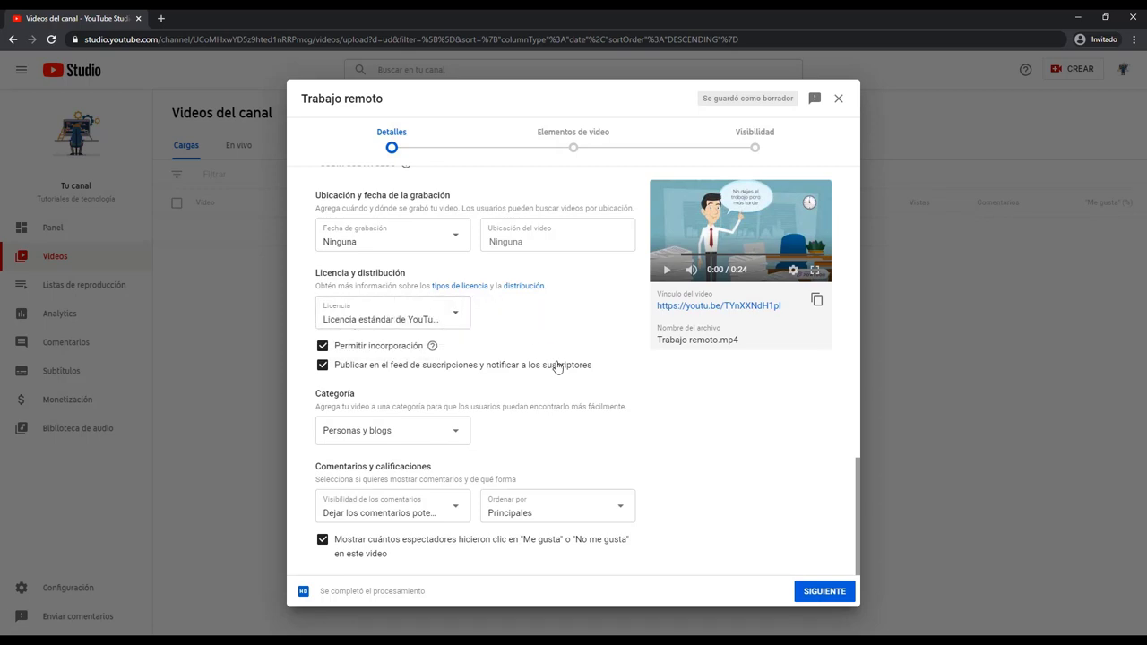
Set the video's category to "Educación".
double_click(333, 394)
click(427, 438)
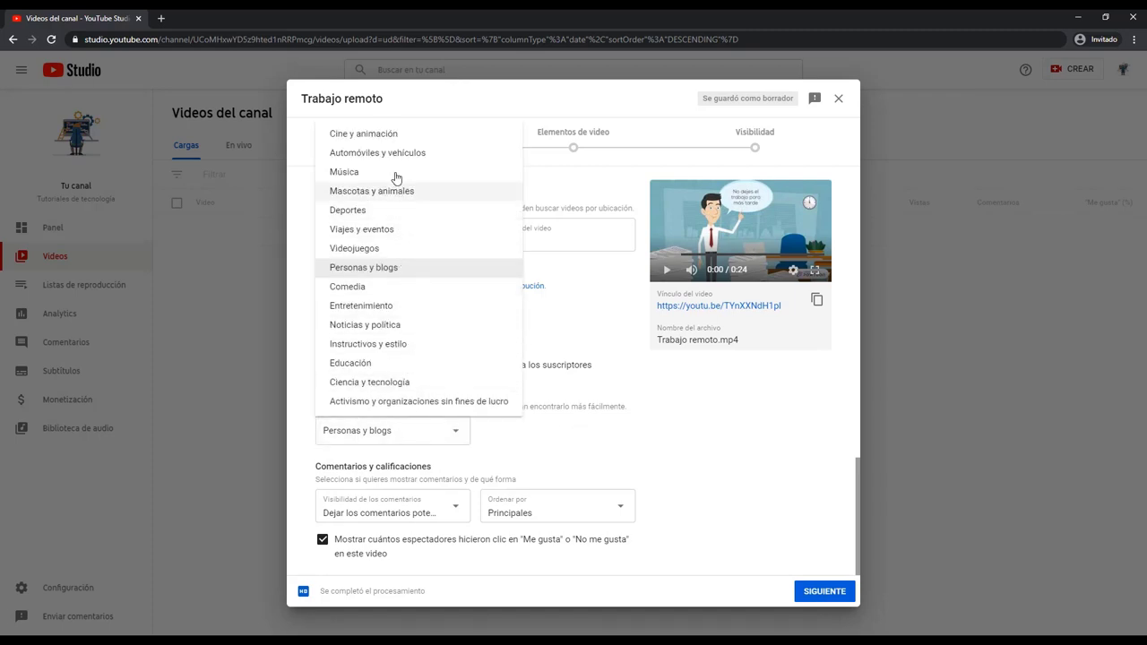
click(371, 363)
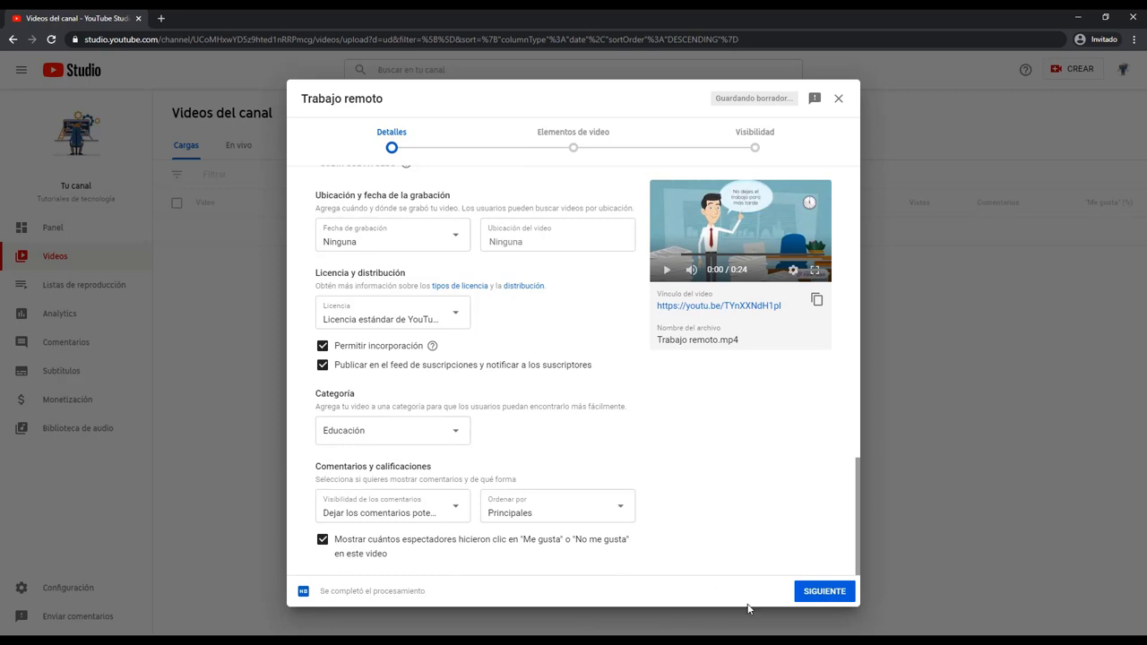
Continue past the video elements without adding an end screen or cards, and set the video's visibility to "Público".
click(815, 595)
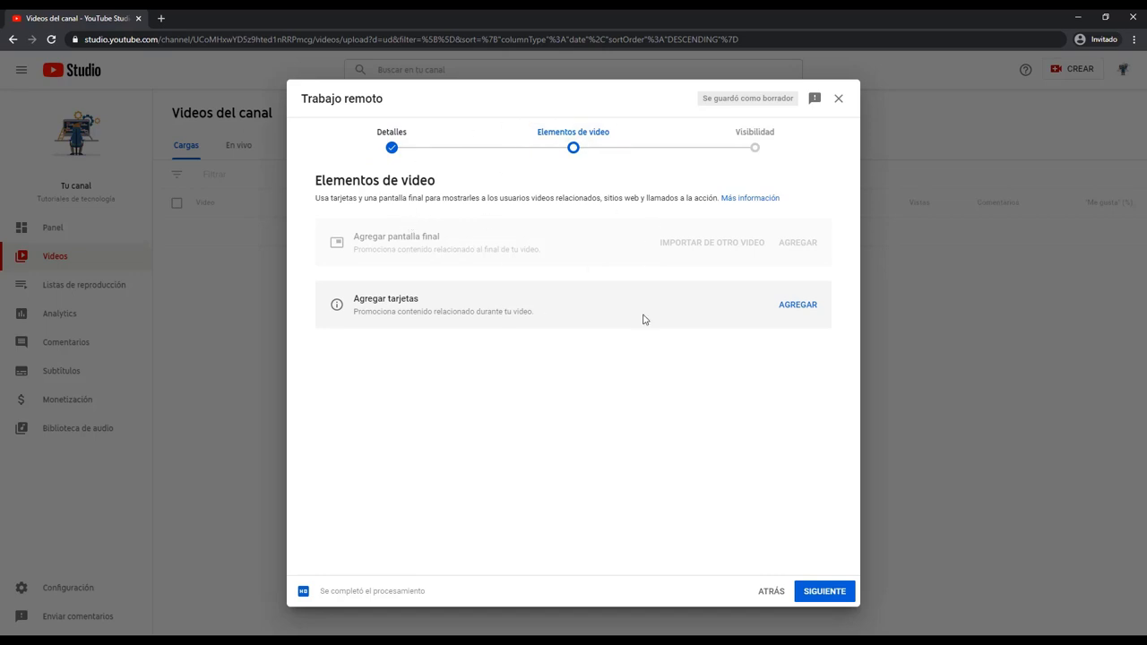
click(821, 592)
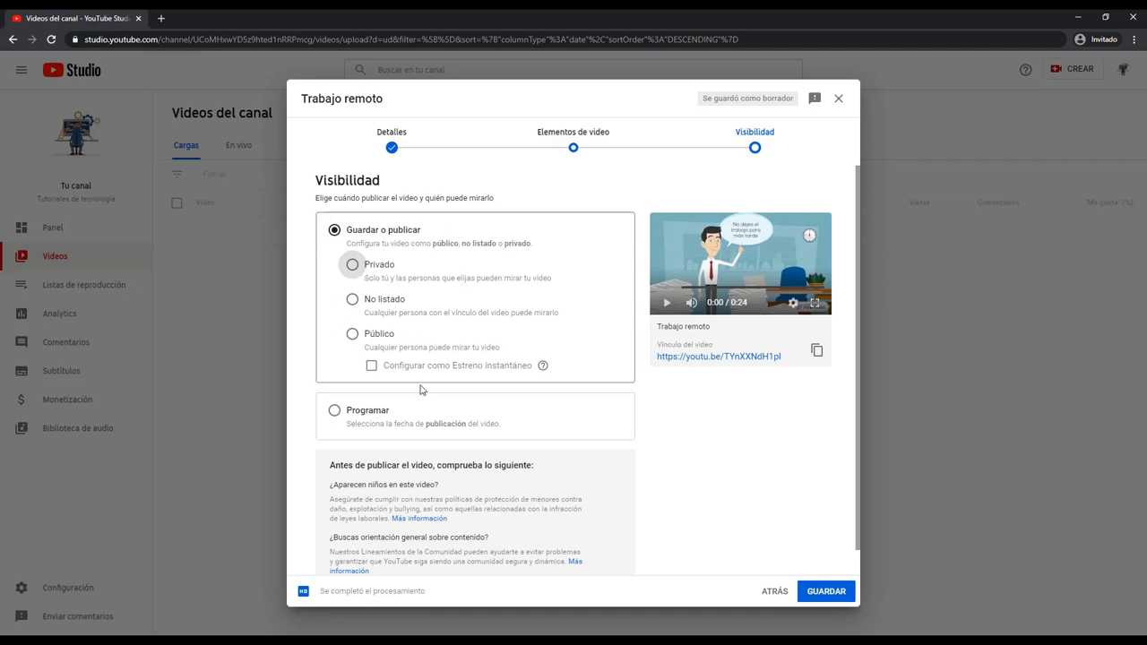
click(352, 334)
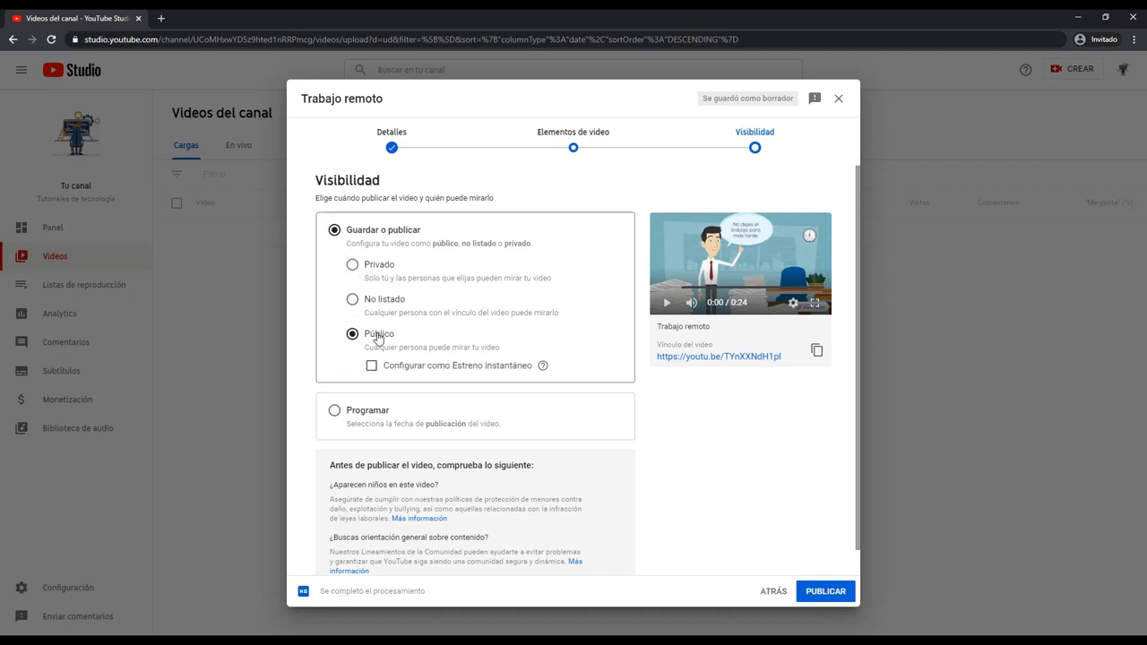
Review the "Programar" scheduling options for the video, and return to "Guardar o publicar" with "Público" selected.
scroll(538, 466, down, 1)
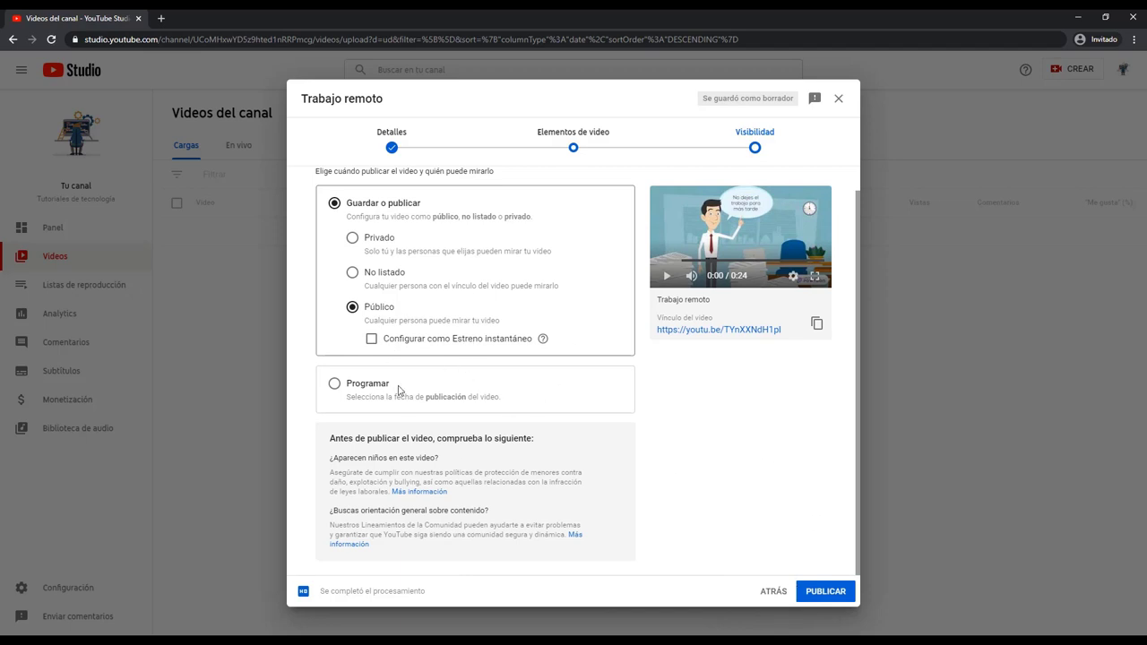
click(335, 391)
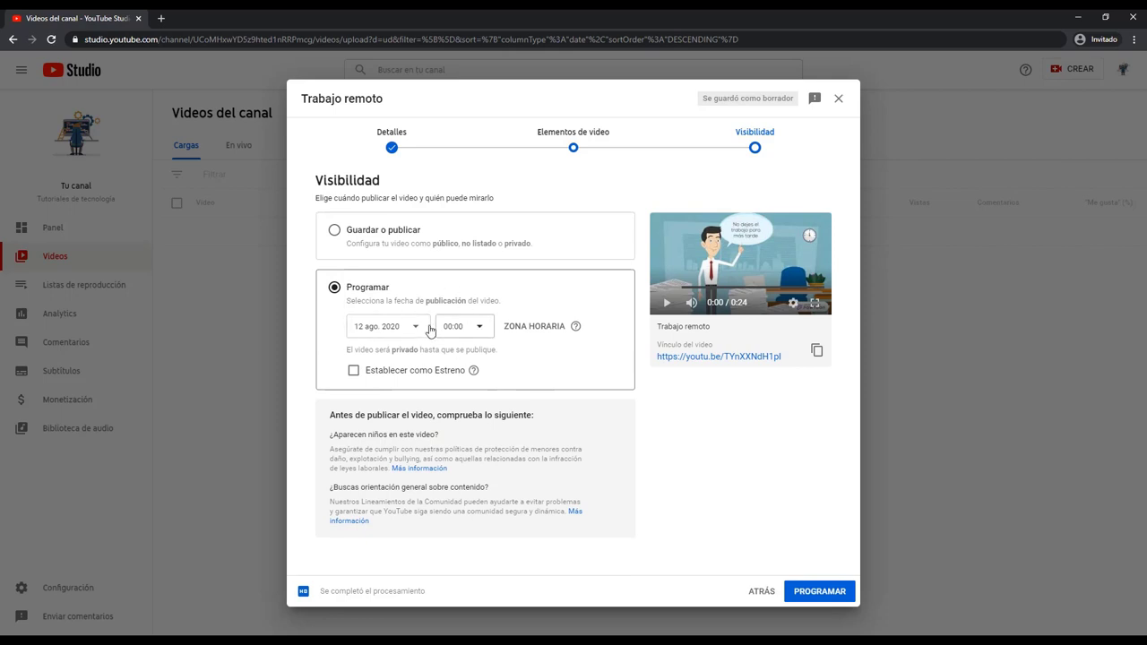
click(335, 231)
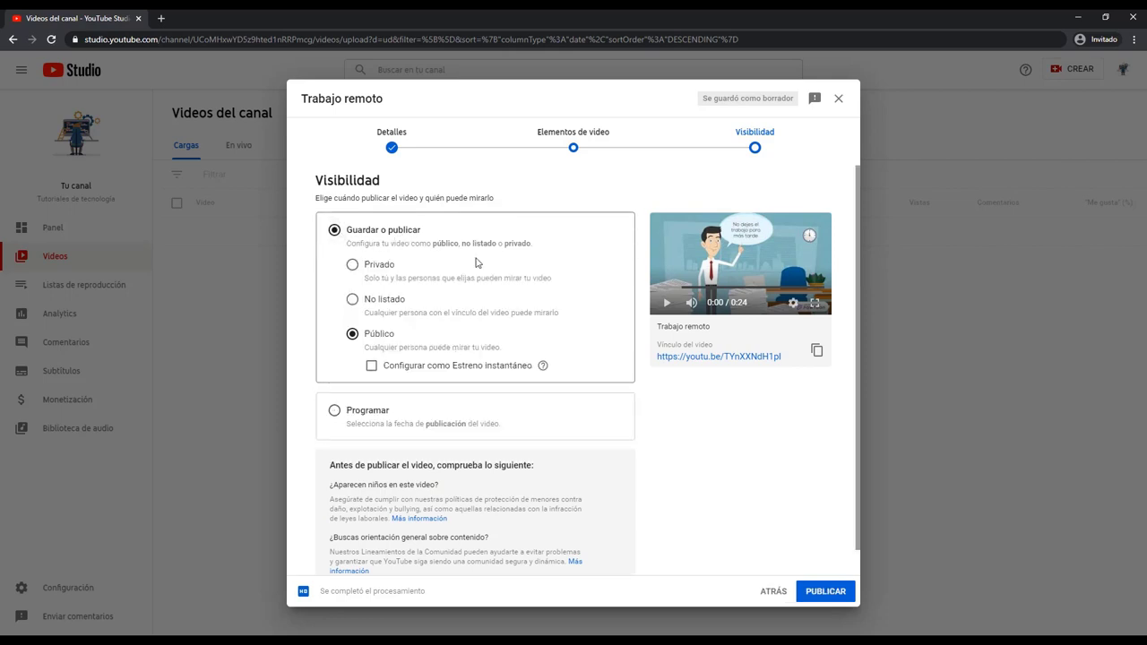
Publish the "Trabajo remoto" video publicly, and dismiss the publication confirmation and the video details tip.
click(820, 593)
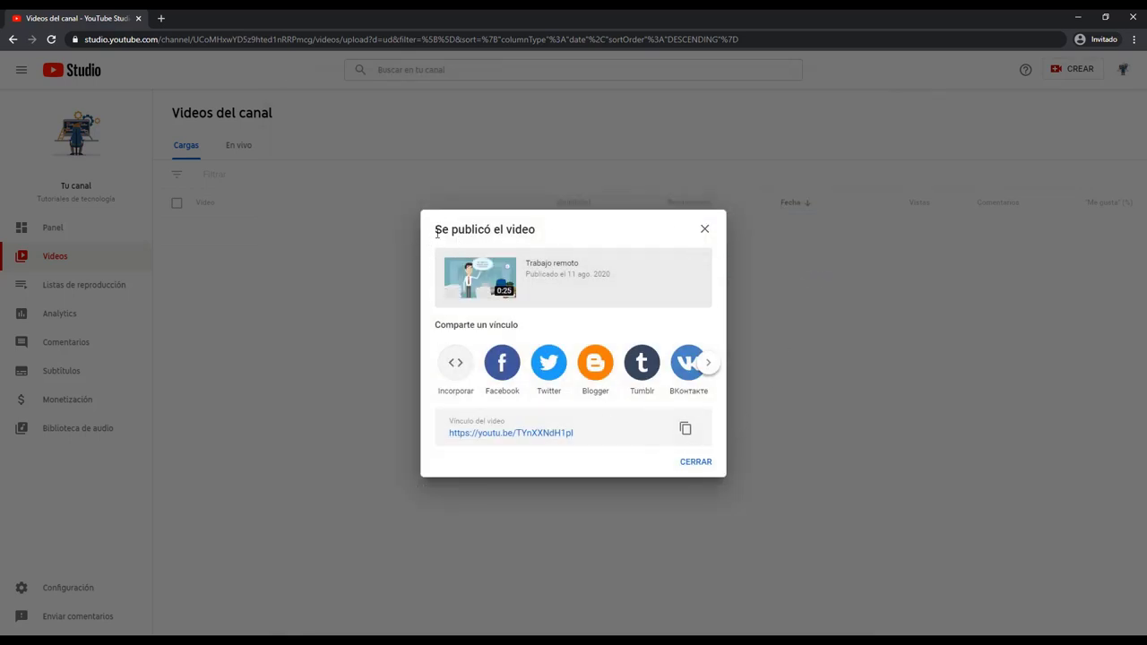
drag(436, 233, 549, 238)
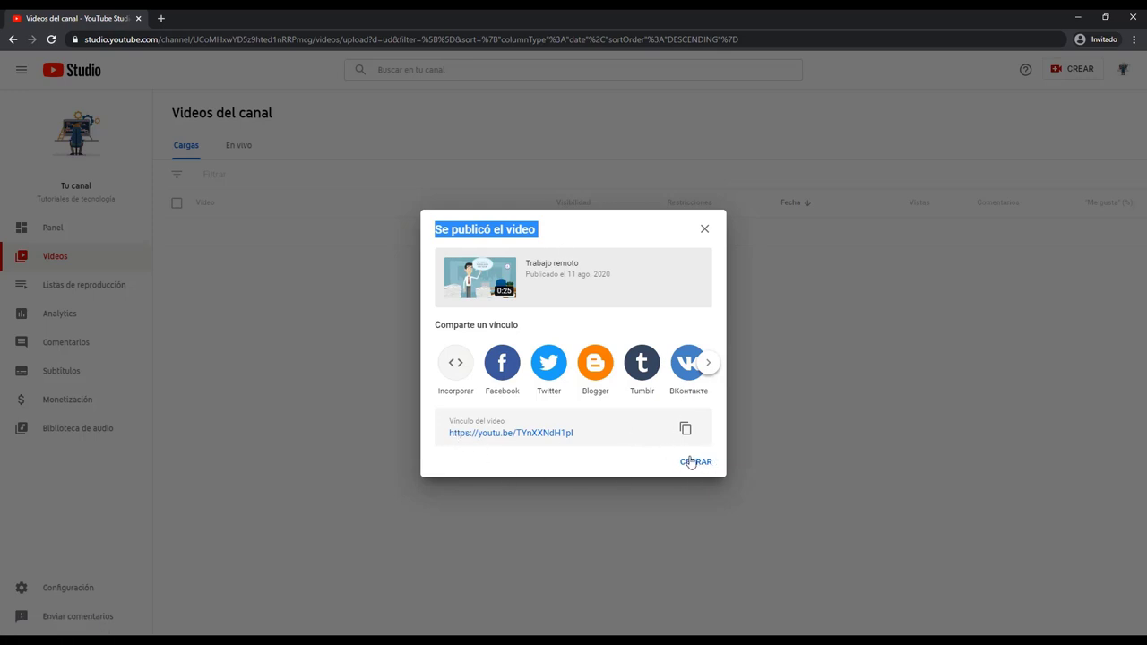
click(692, 462)
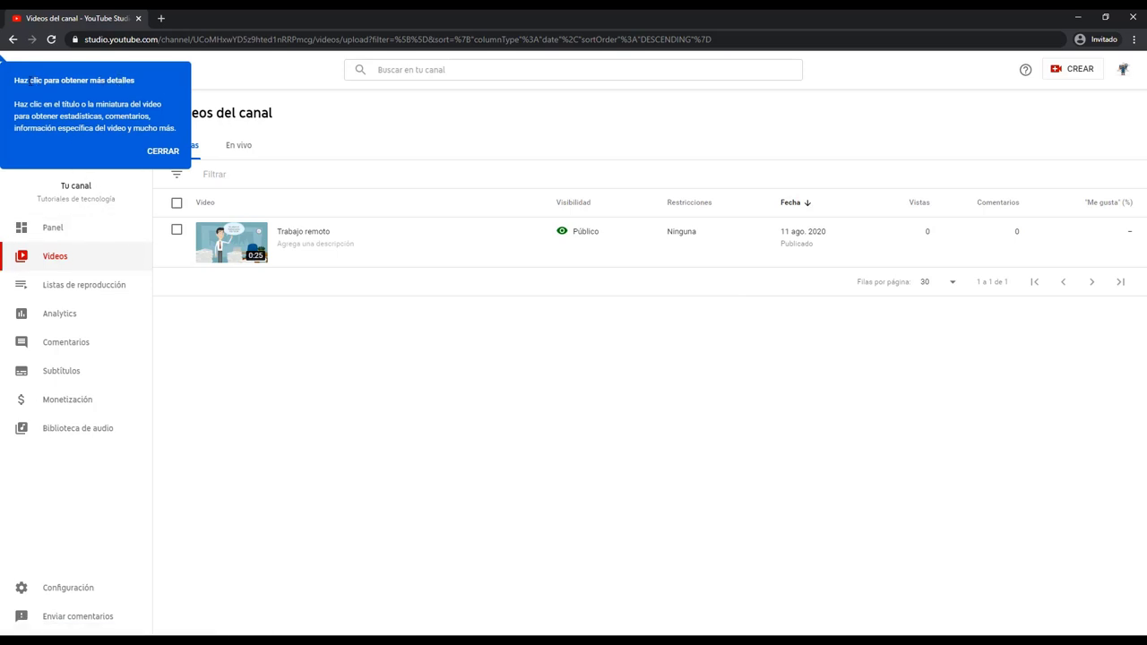
click(166, 152)
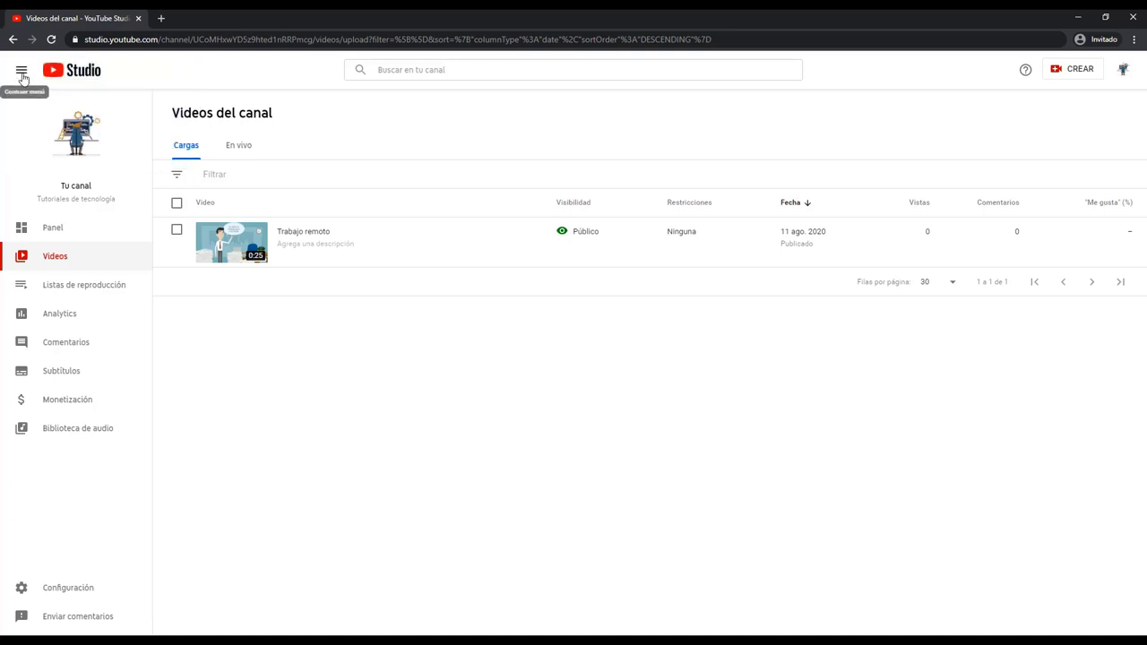
Review the channel dashboard with the latest video's performance, and return to the channel's video list.
click(21, 69)
click(22, 70)
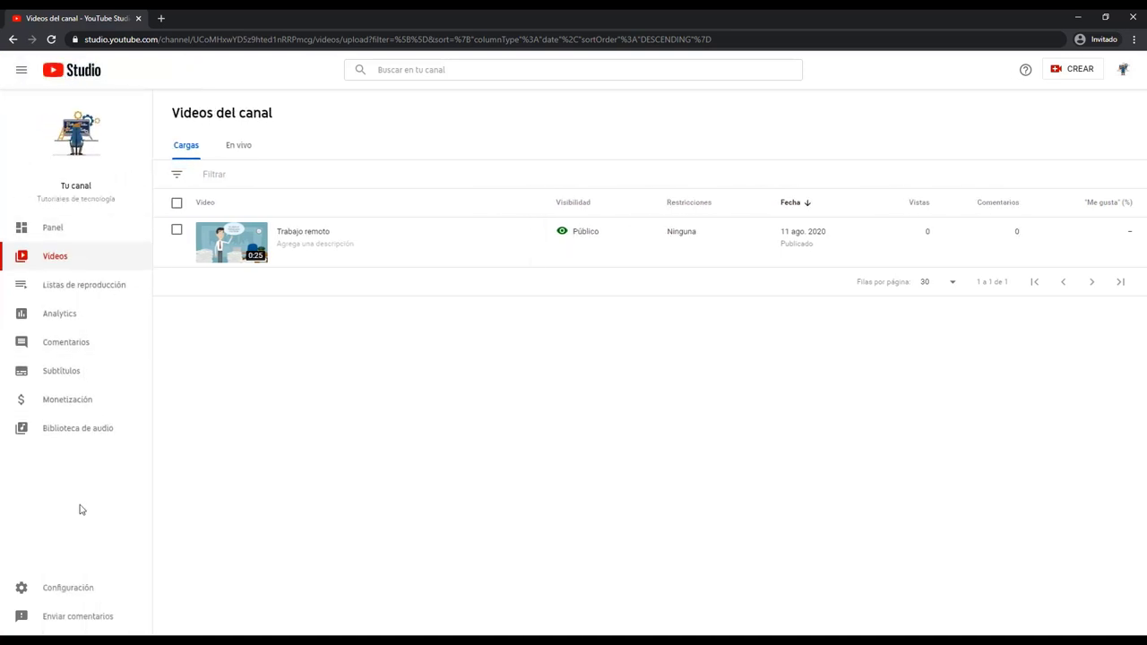
click(53, 231)
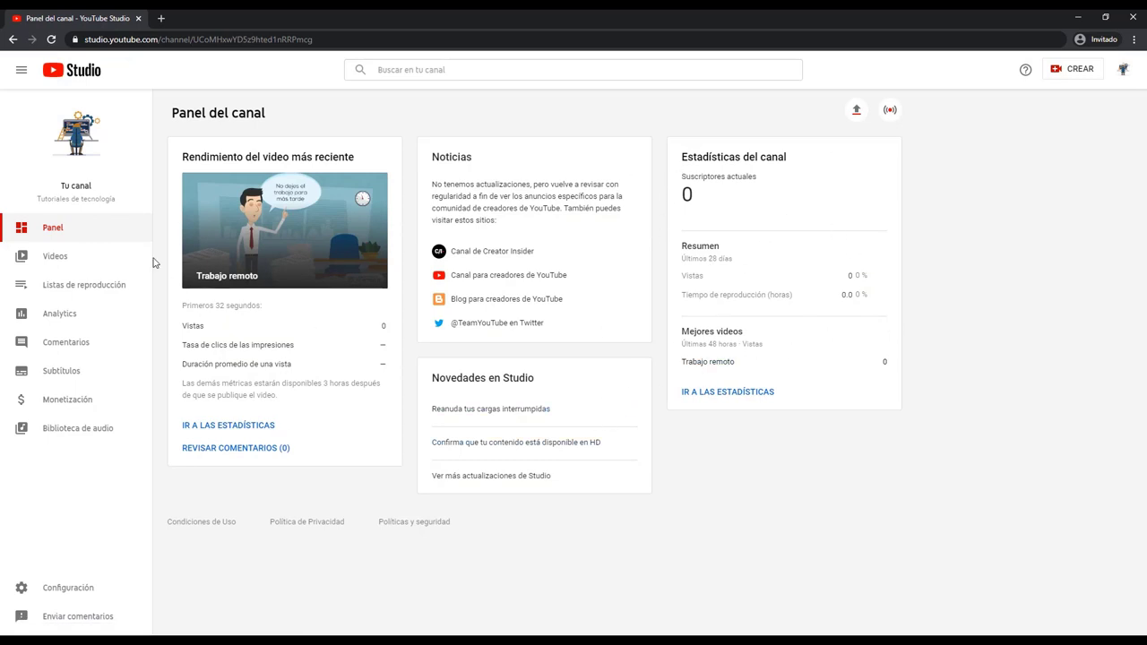
click(85, 256)
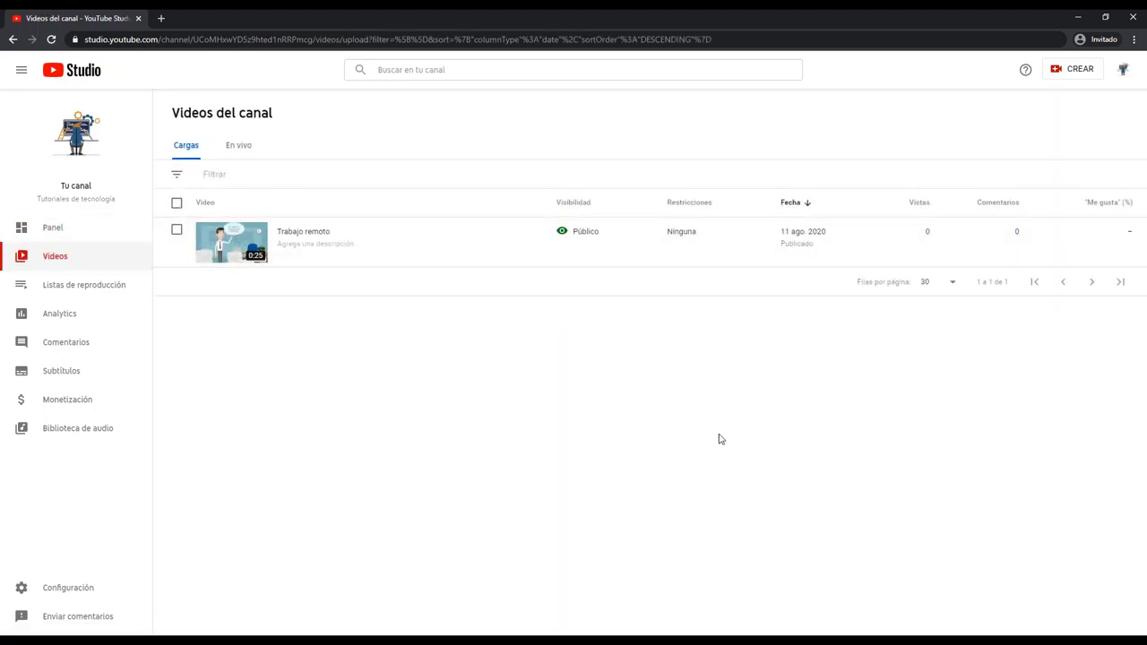
Examine the channel's playlists page, and close it to return to the channel's video list.
click(71, 285)
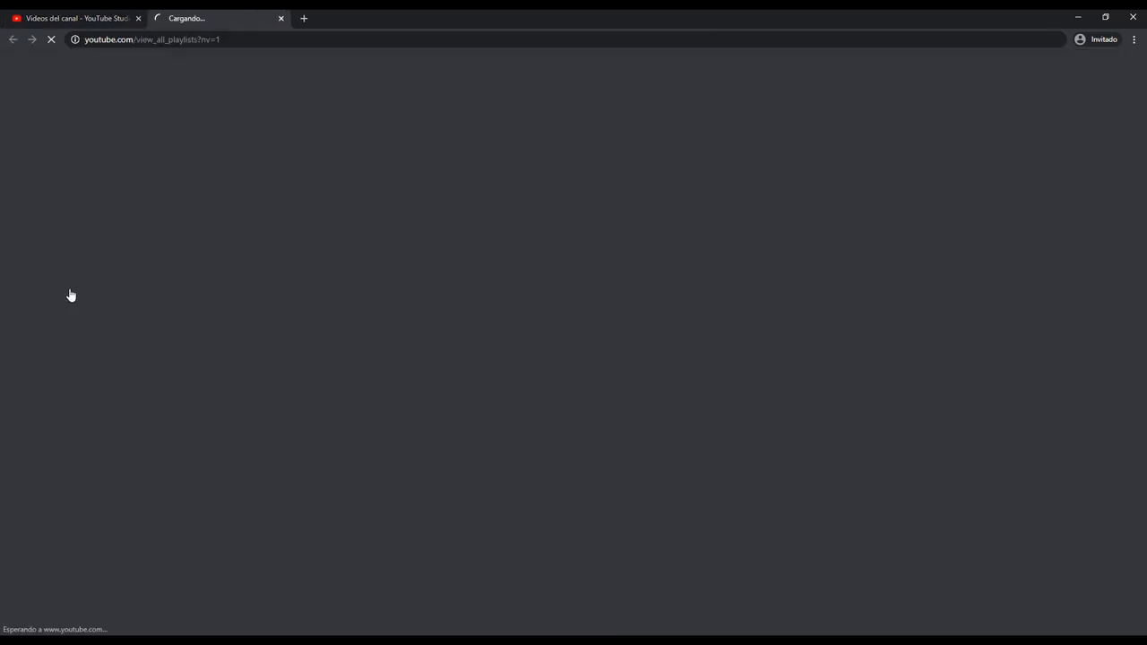
click(98, 20)
click(245, 20)
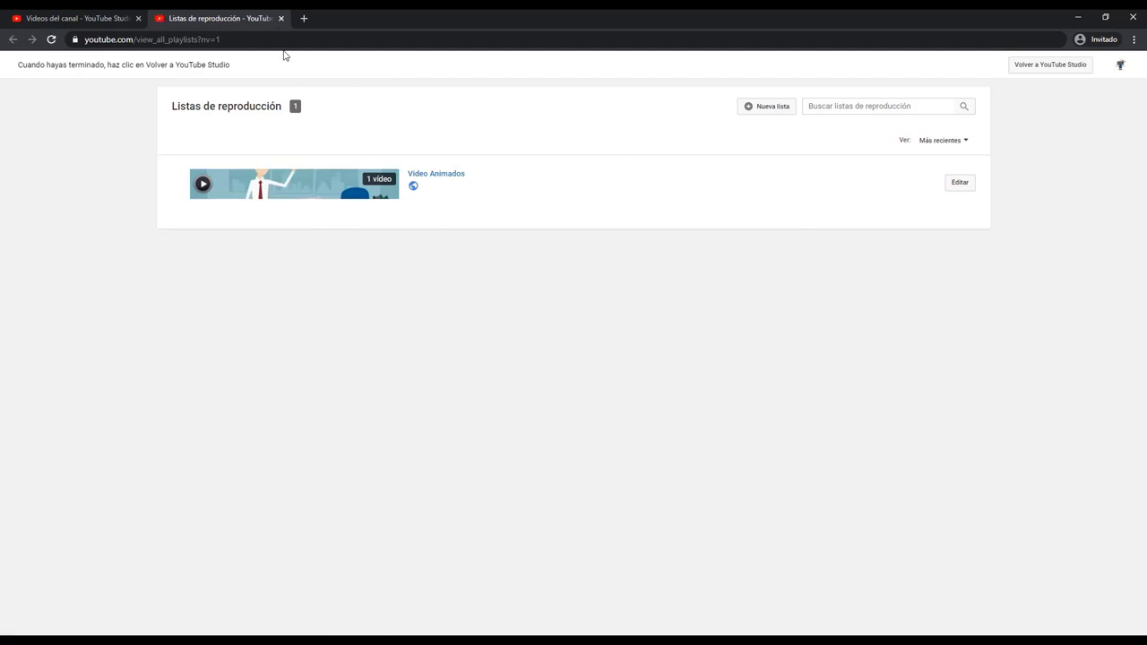
click(280, 18)
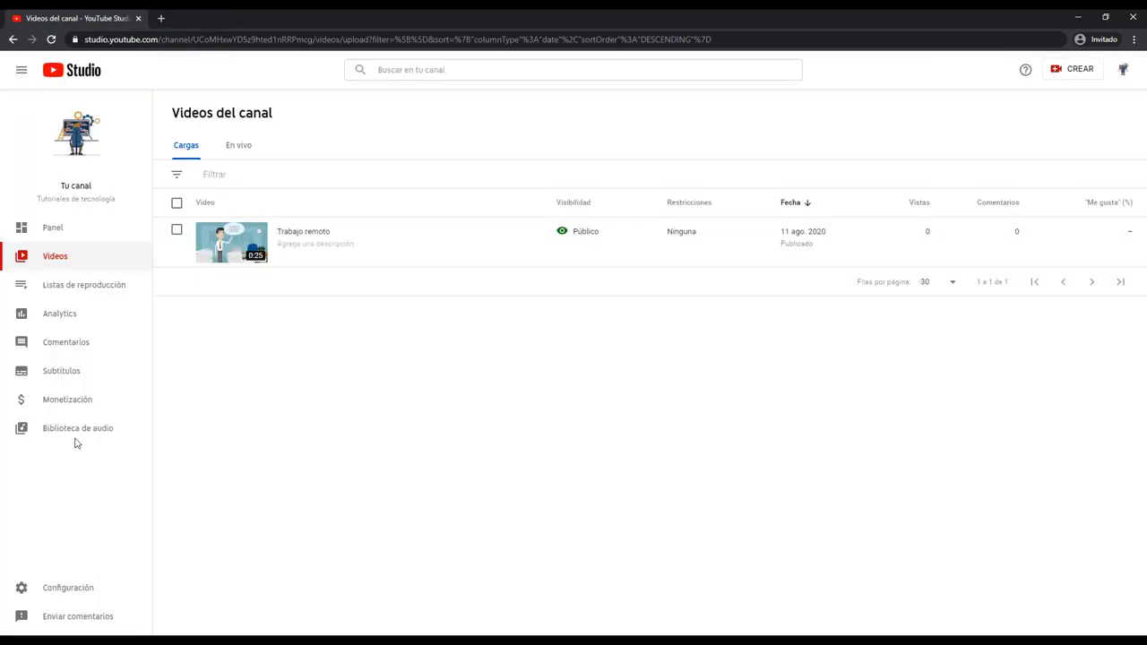
Review the channel's analytics overview and its comments page, dismissing the tip about comment filters.
click(51, 321)
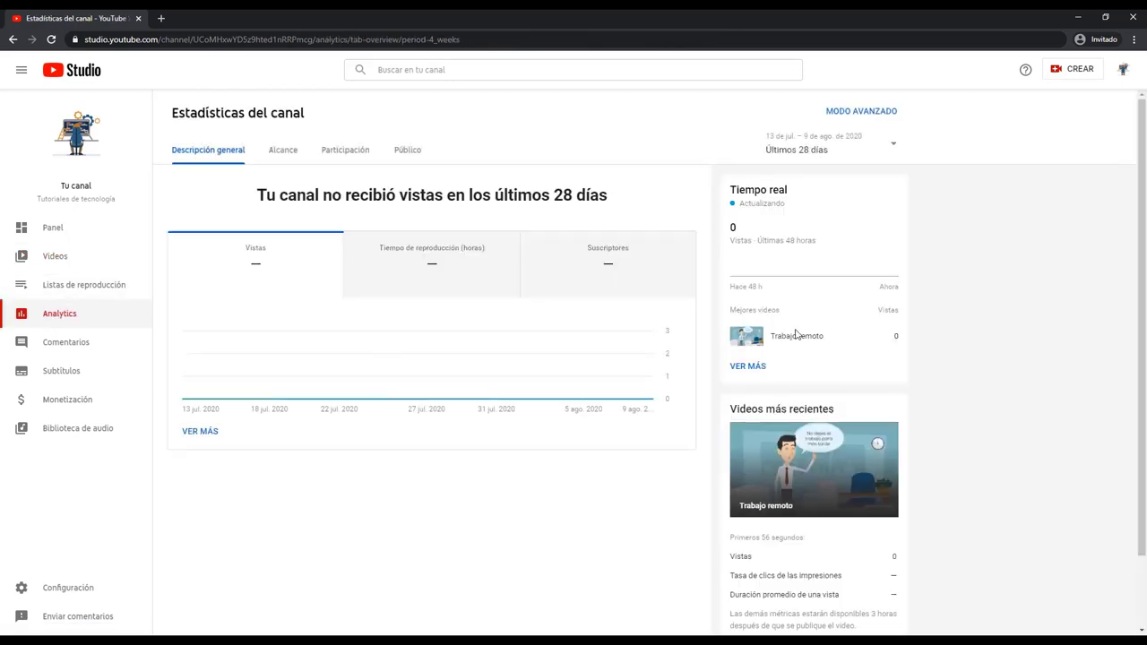
mouse_move(542, 342)
click(59, 342)
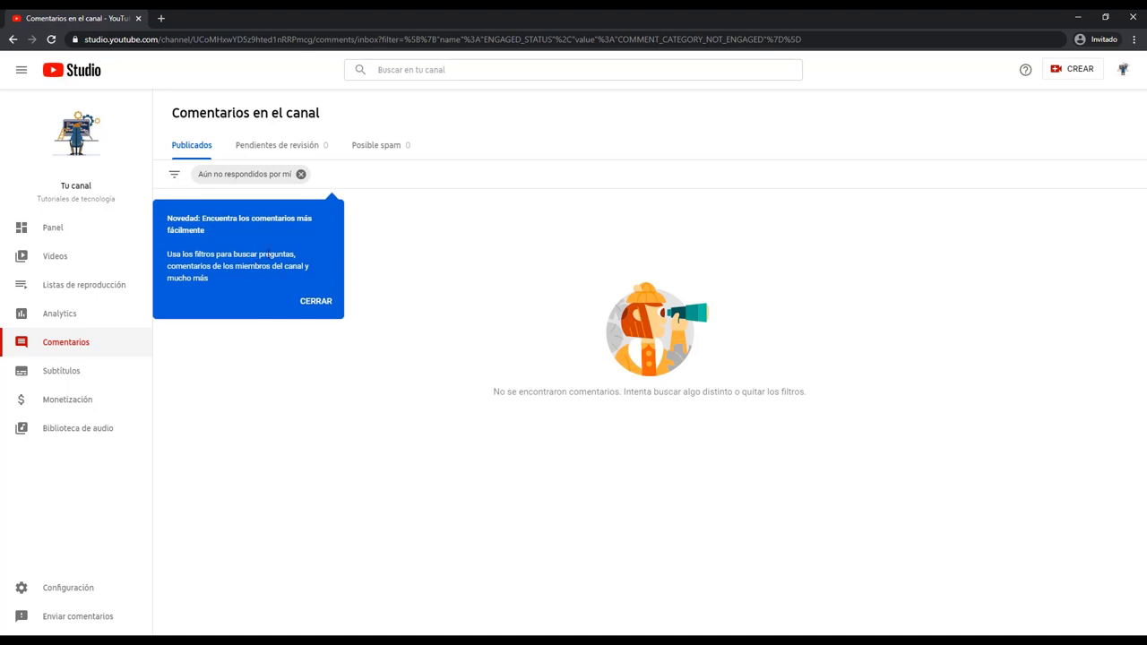
click(309, 303)
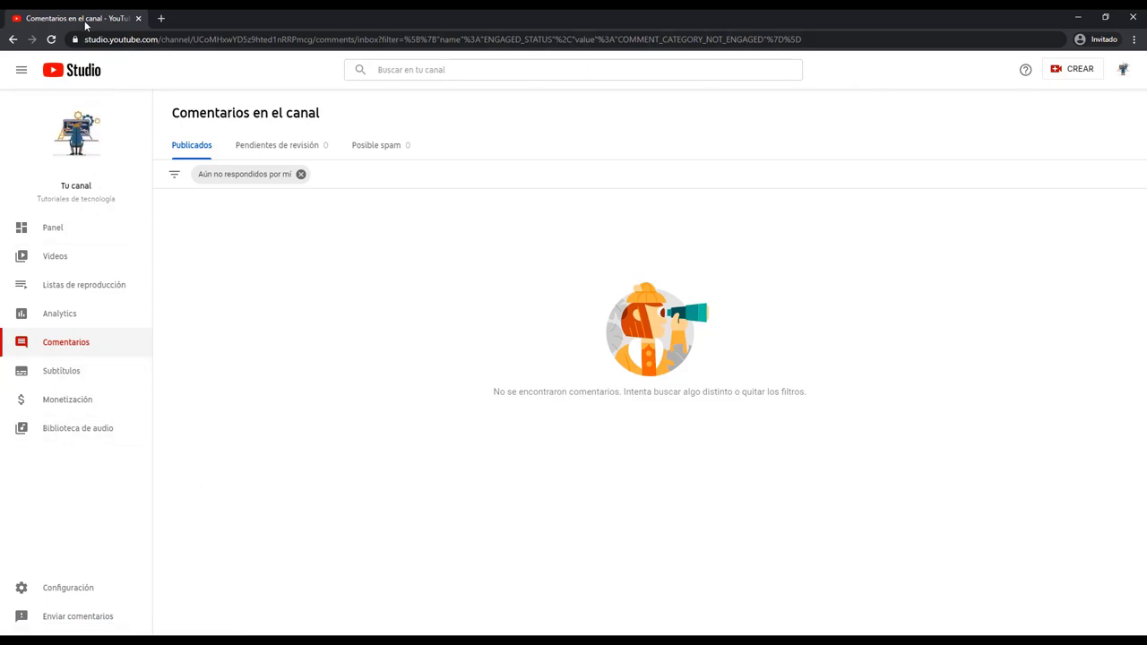
Switch from YouTube Studio to the main YouTube site while staying on the "Tutoriales de tecnología" account.
click(1122, 76)
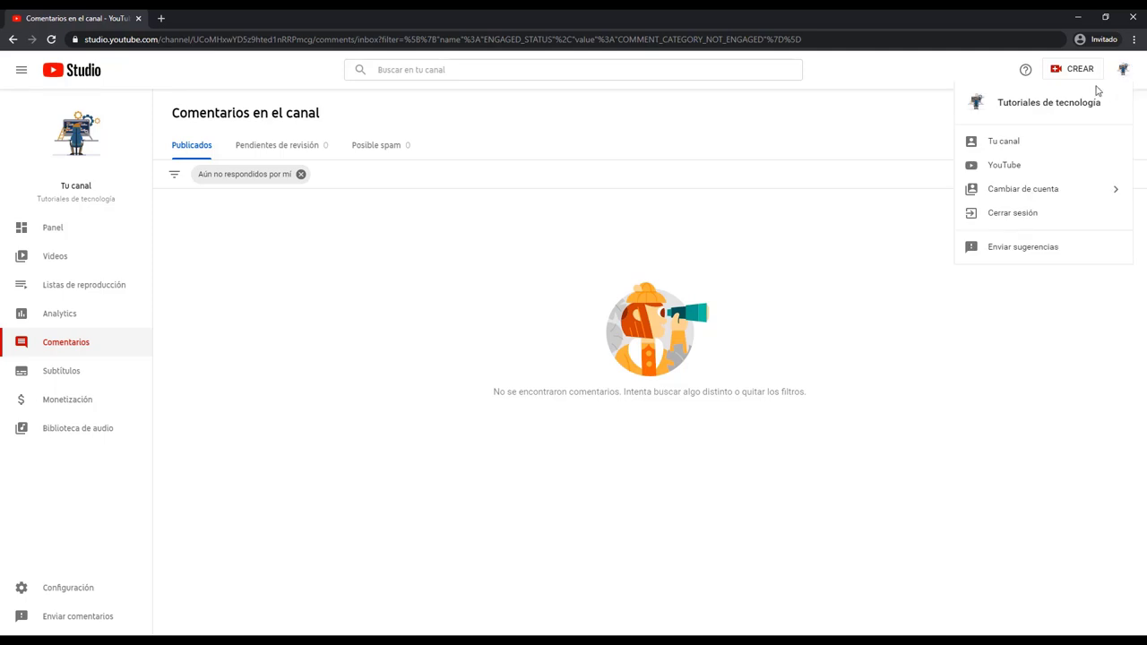
click(1010, 168)
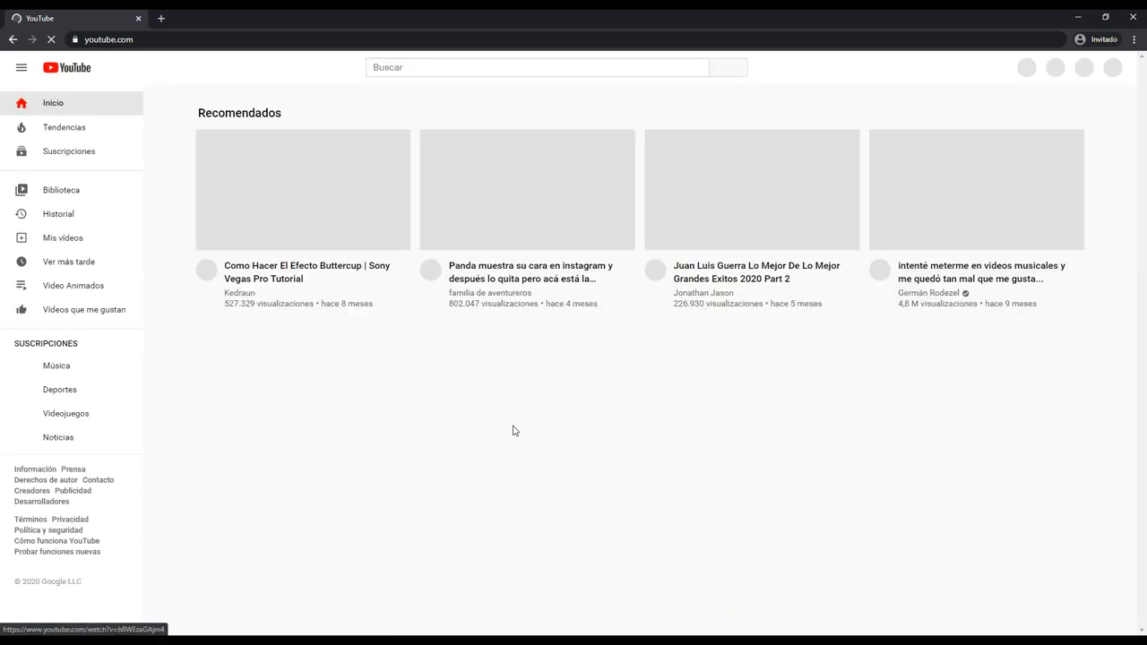